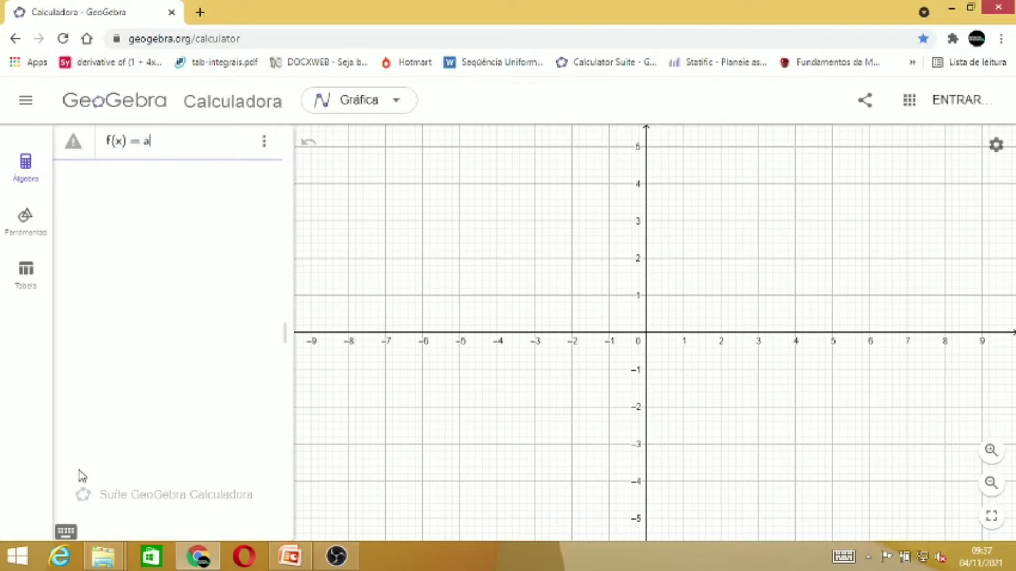
# Step: Complete the function definition as f(x) = a^x, plot it with a slider for a, and hide the on-screen keyboard
pyautogui.click(64, 533)
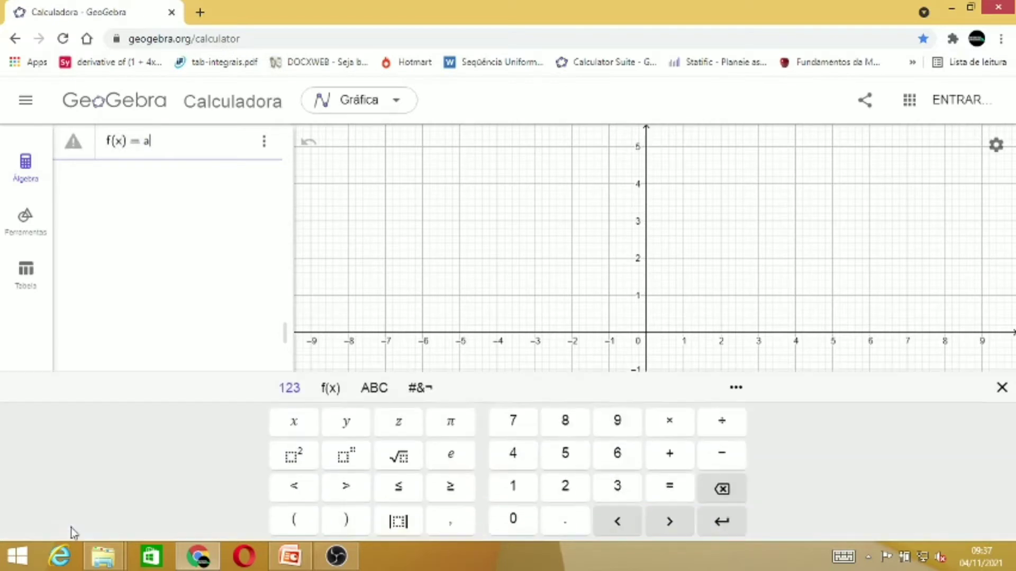
pyautogui.click(353, 459)
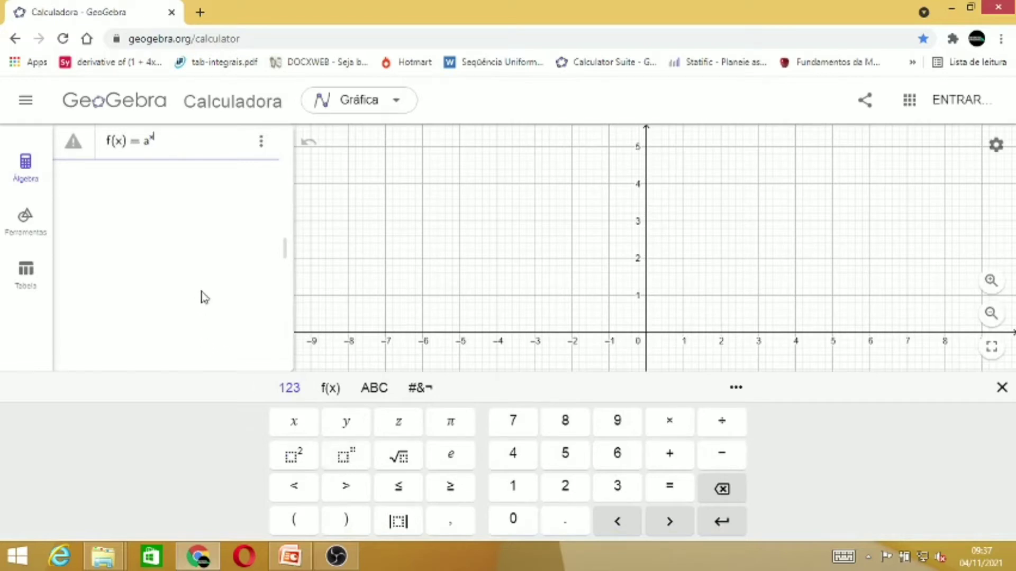
pyautogui.write('x')
pyautogui.press('Return')
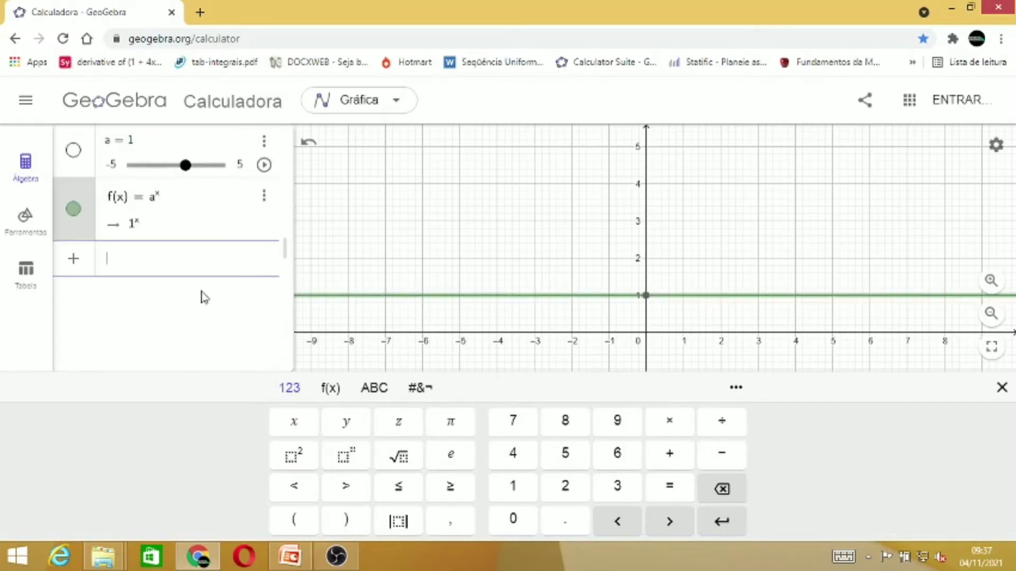
pyautogui.click(1002, 387)
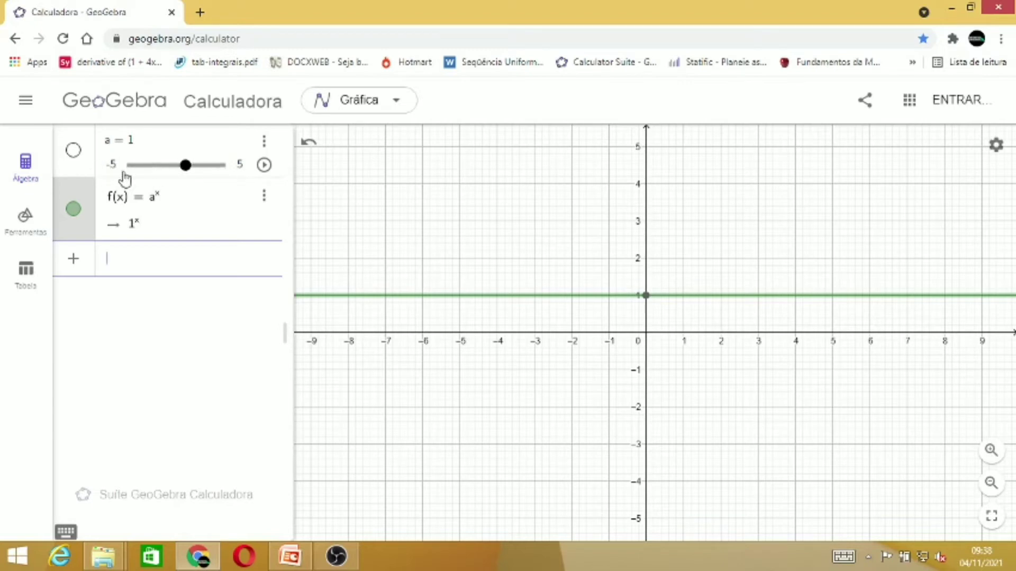
# Step: Look through the basic, advanced, style and colour settings of the function f, and close its settings
pyautogui.click(264, 143)
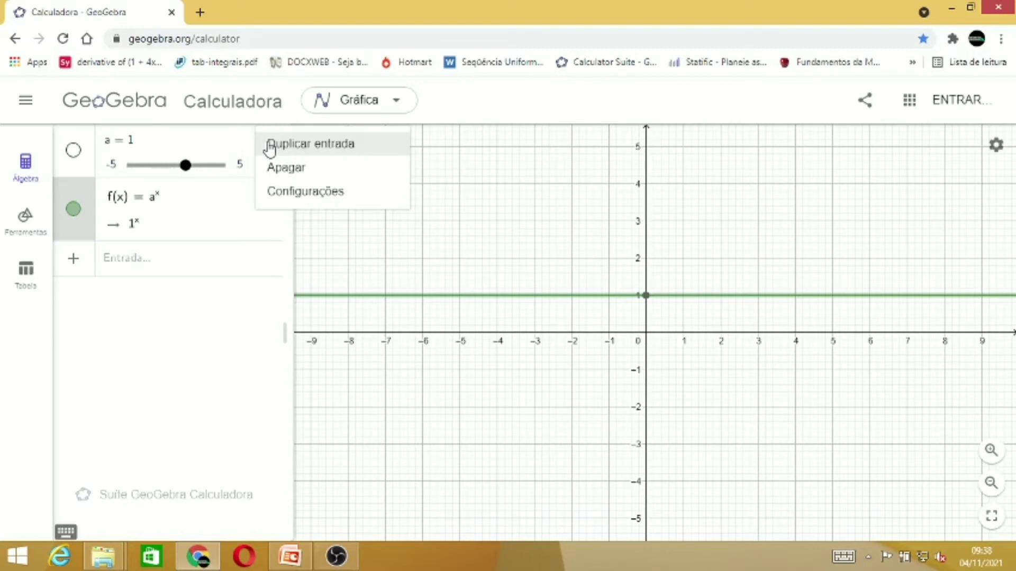
pyautogui.click(310, 194)
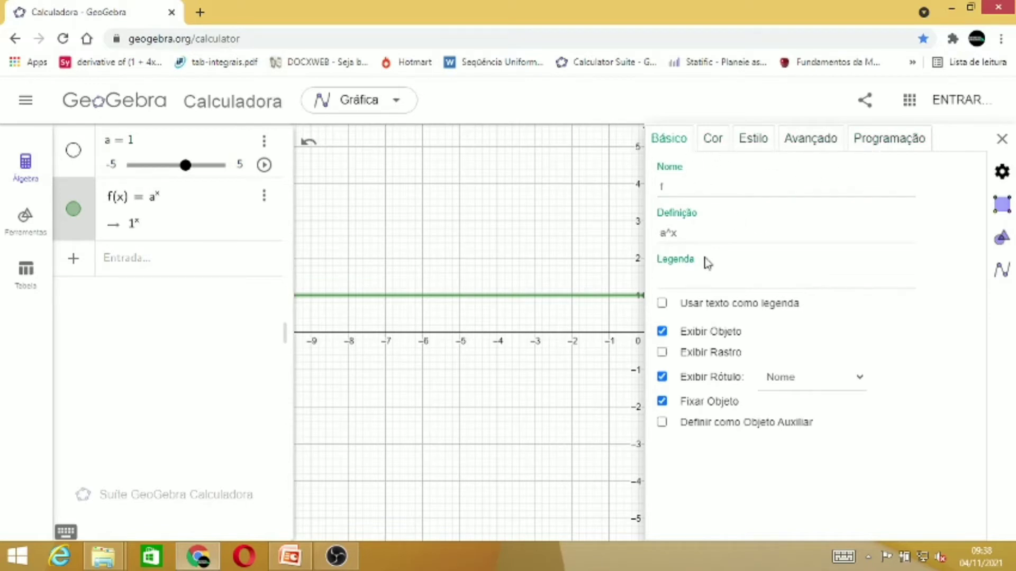
pyautogui.click(1002, 140)
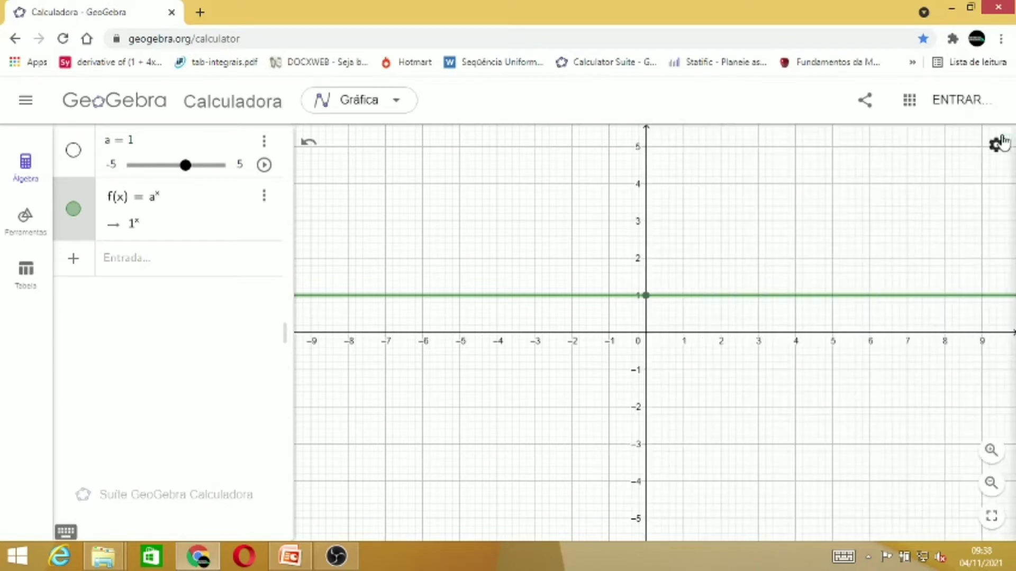
pyautogui.click(264, 144)
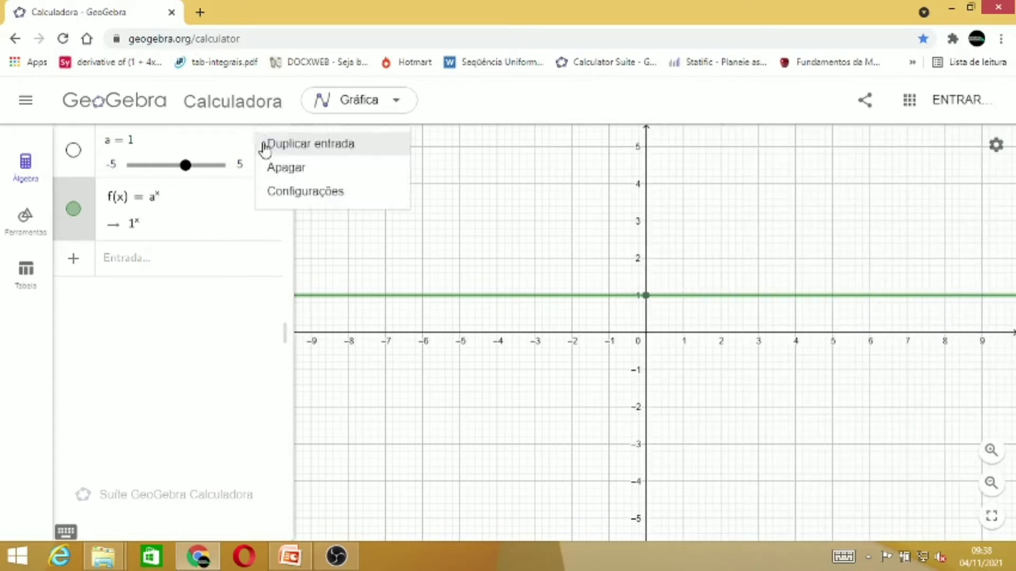
pyautogui.click(294, 191)
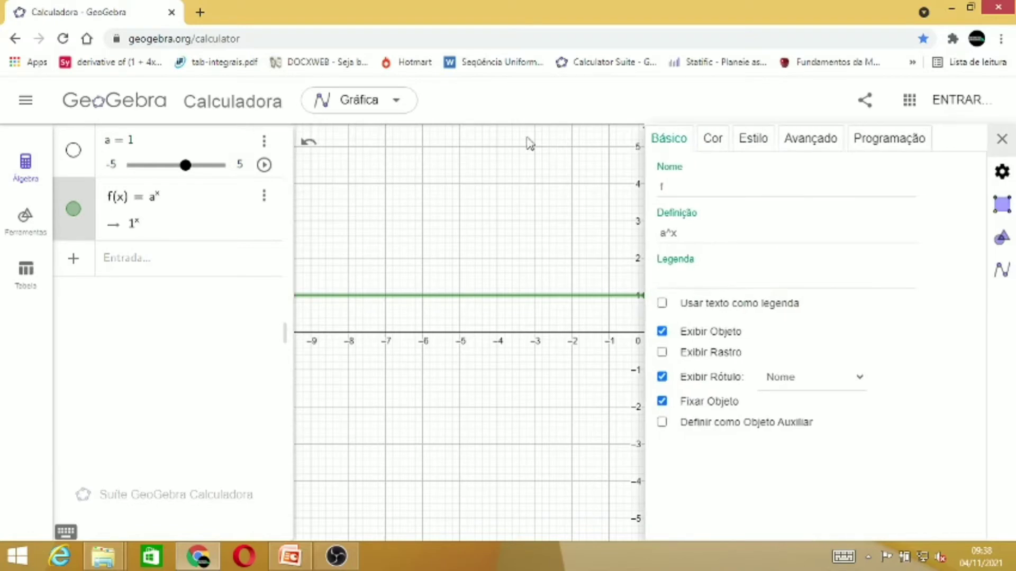
pyautogui.click(819, 141)
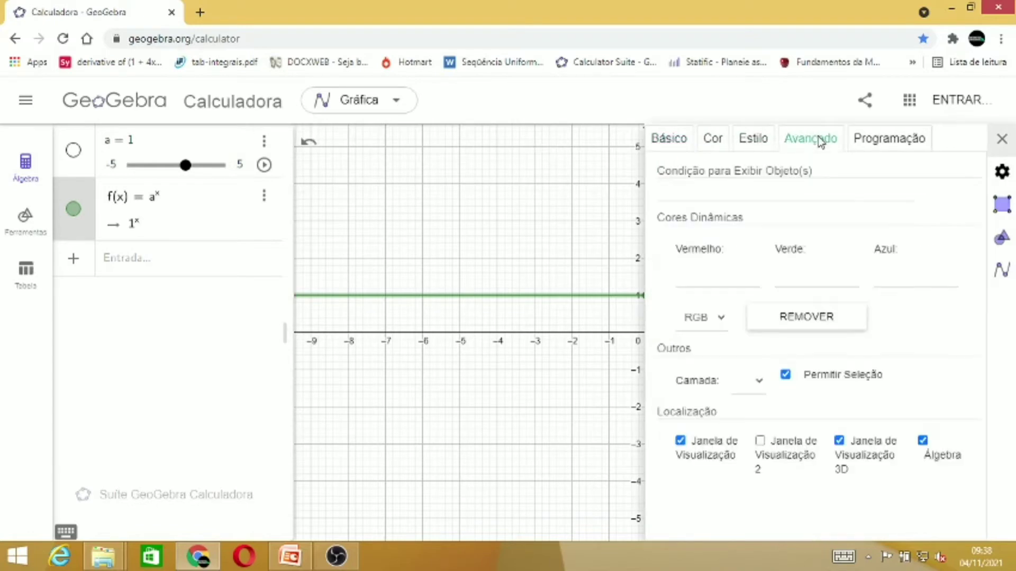
pyautogui.click(740, 142)
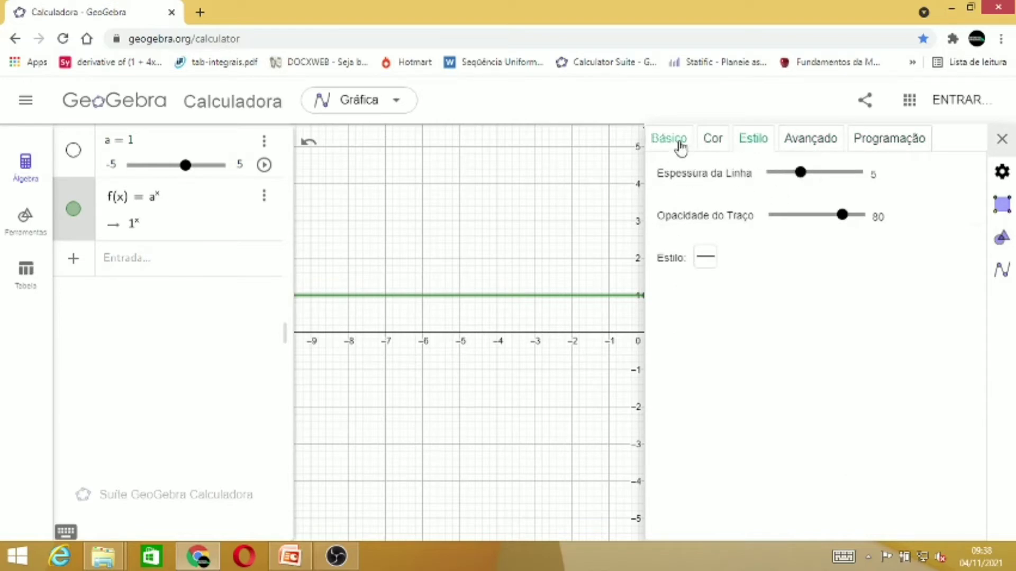
pyautogui.click(707, 142)
pyautogui.click(676, 140)
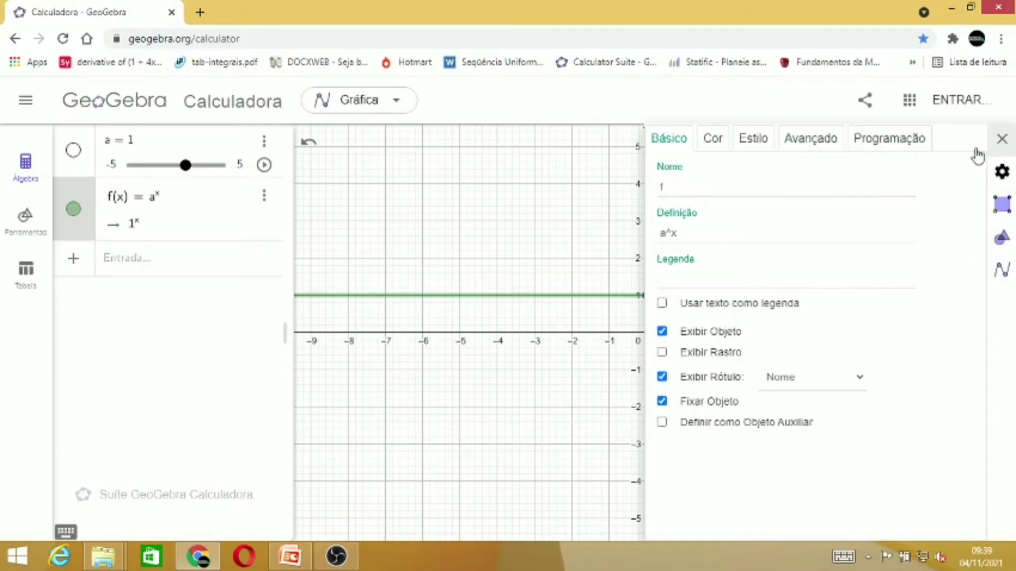
pyautogui.click(1001, 141)
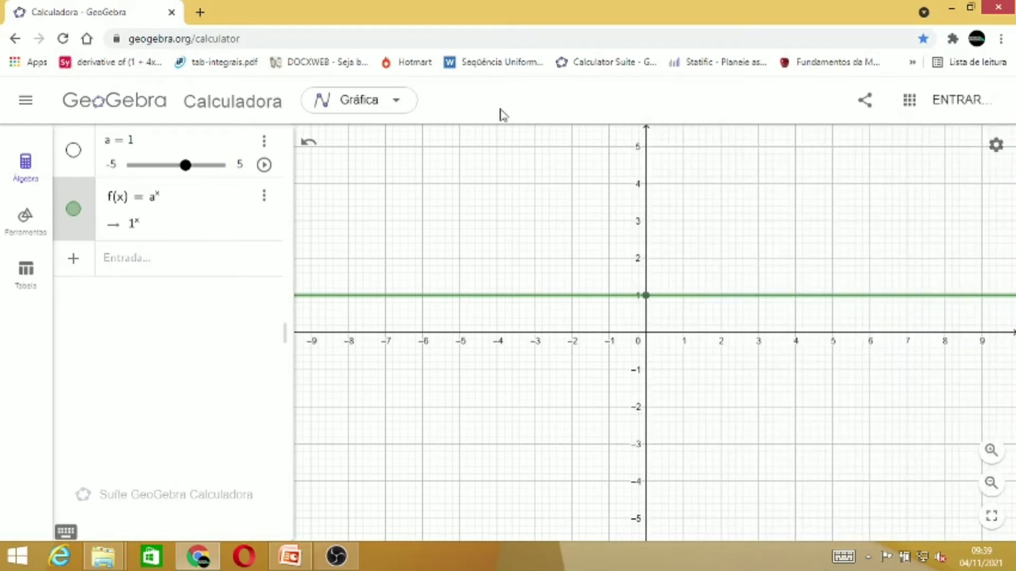
# Step: Set the minimum of slider a to -10 in its settings and try to set its maximum to 10
pyautogui.rightClick(112, 169)
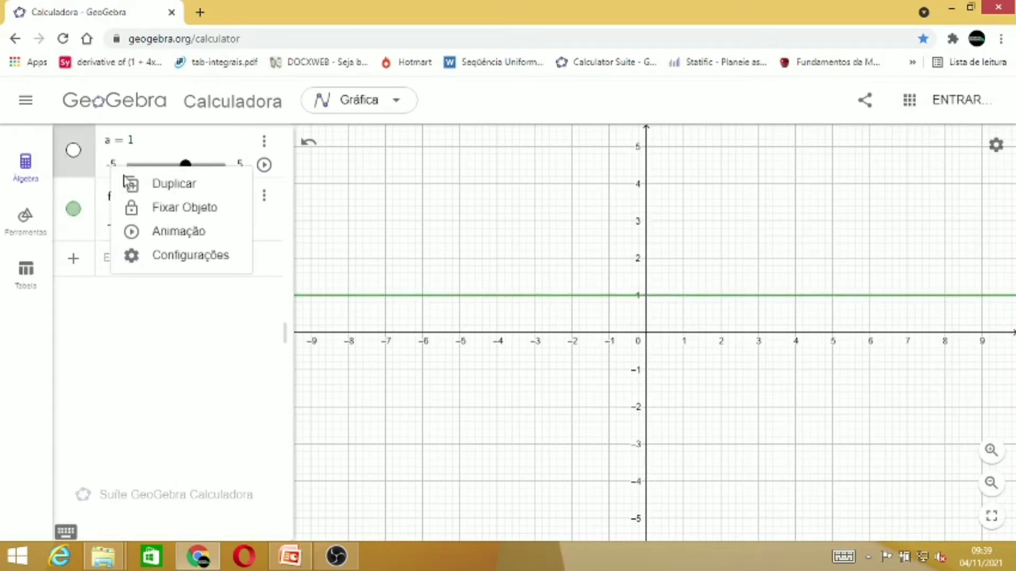
pyautogui.click(192, 256)
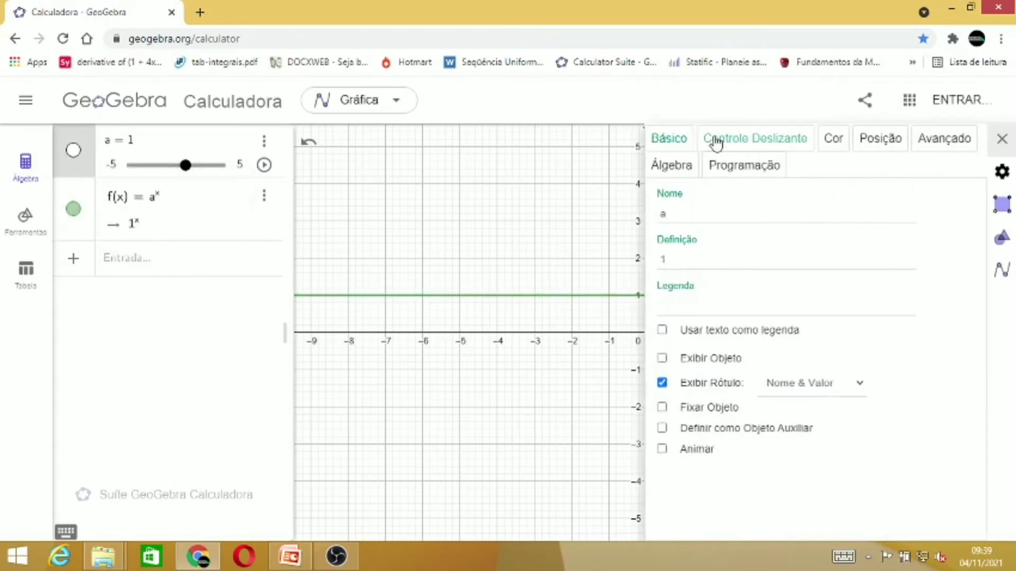
pyautogui.click(732, 140)
pyautogui.click(672, 205)
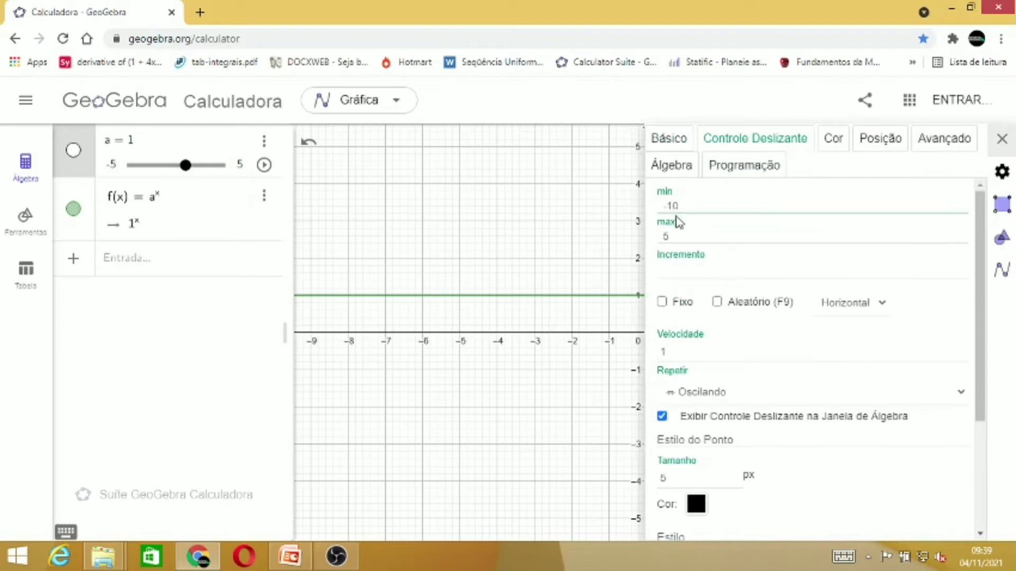
pyautogui.click(676, 236)
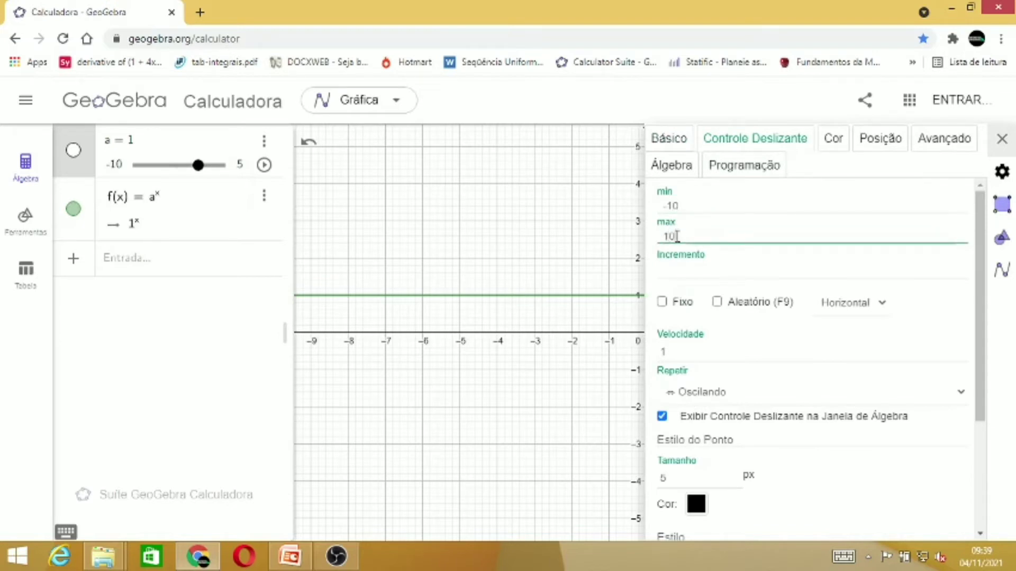
pyautogui.click(576, 425)
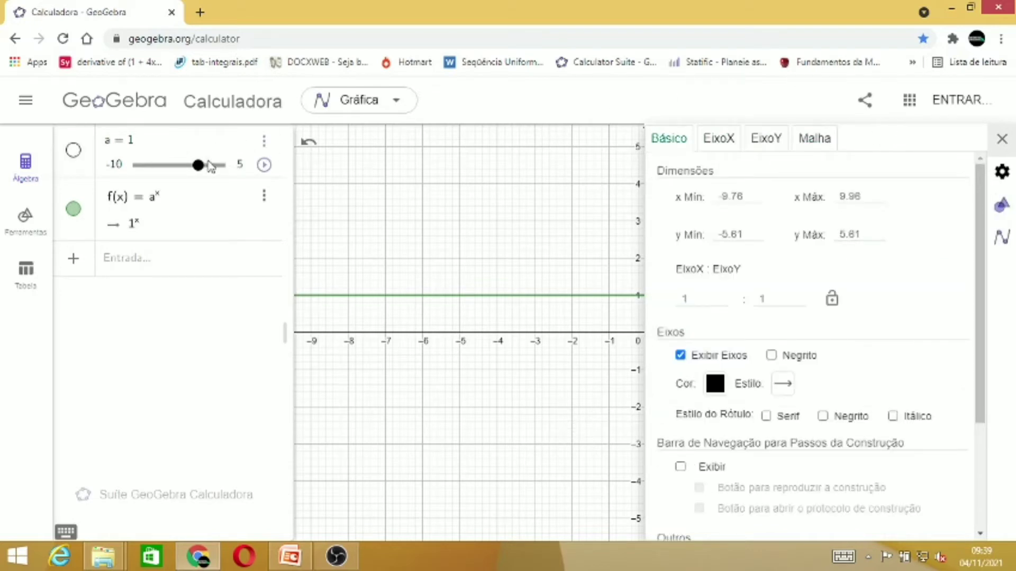
# Step: Try again to change the maximum of slider a in its settings, and close the settings
pyautogui.rightClick(212, 168)
pyautogui.click(278, 252)
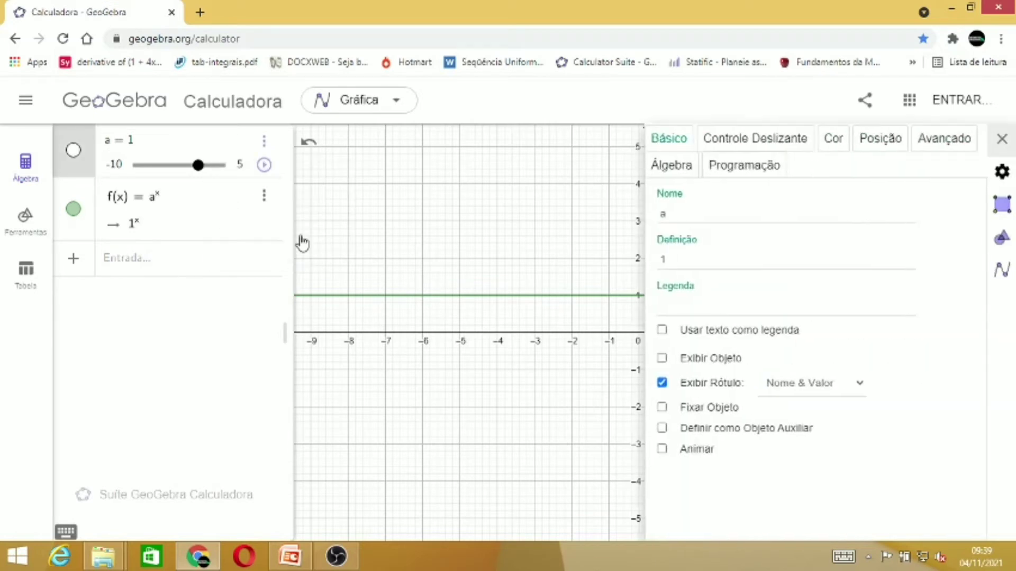
pyautogui.click(742, 140)
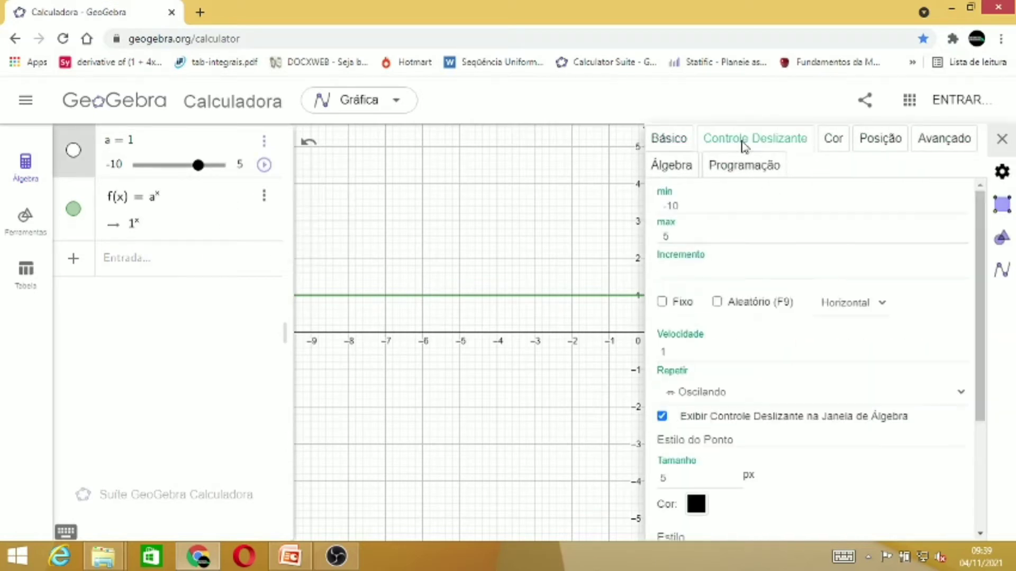
pyautogui.click(683, 234)
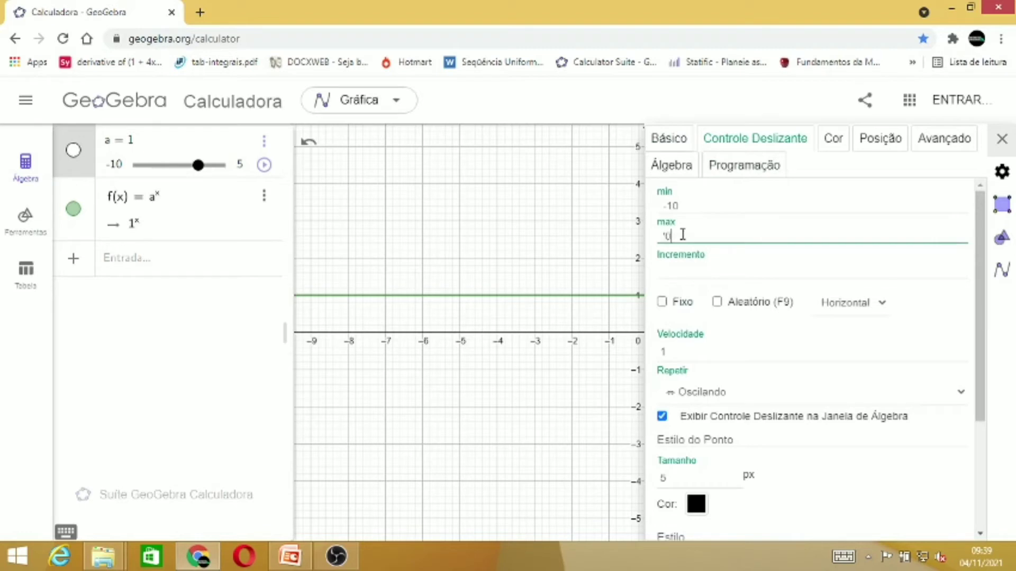
pyautogui.click(1001, 139)
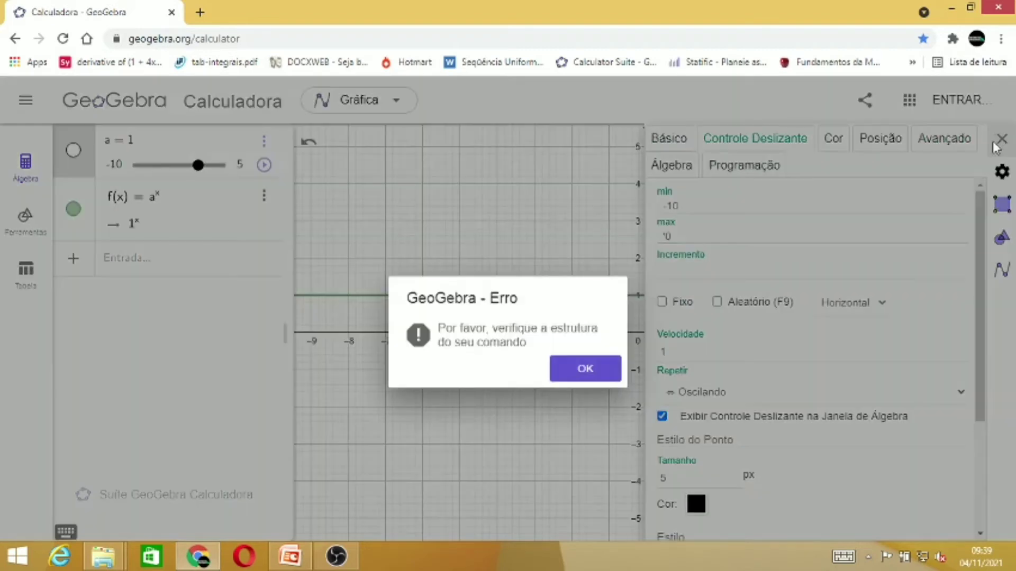
pyautogui.click(583, 368)
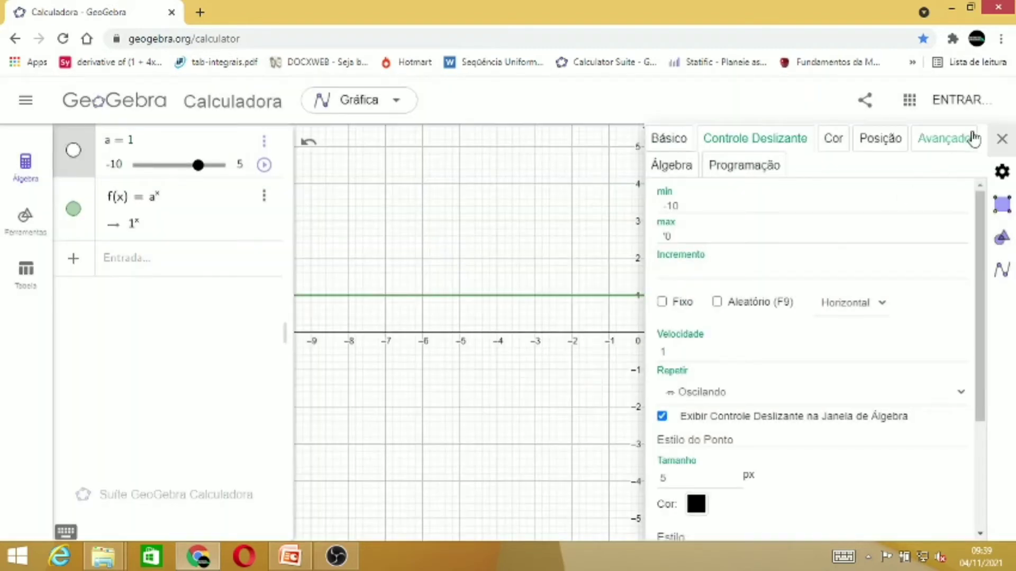
pyautogui.click(1000, 141)
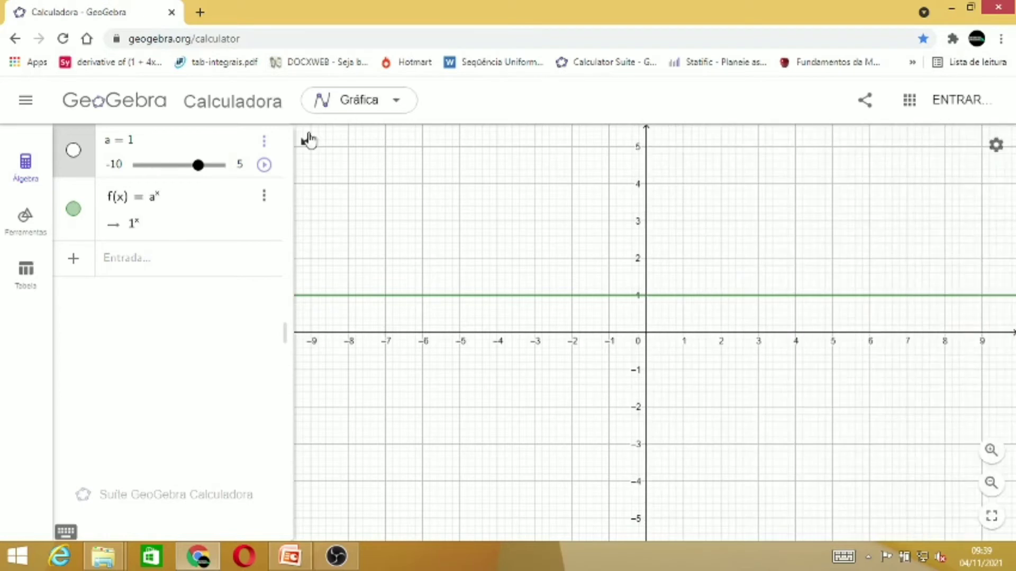
# Step: Set the maximum of slider a to 10 directly in its algebra entry and move the slider to a = 1.8
pyautogui.click(238, 169)
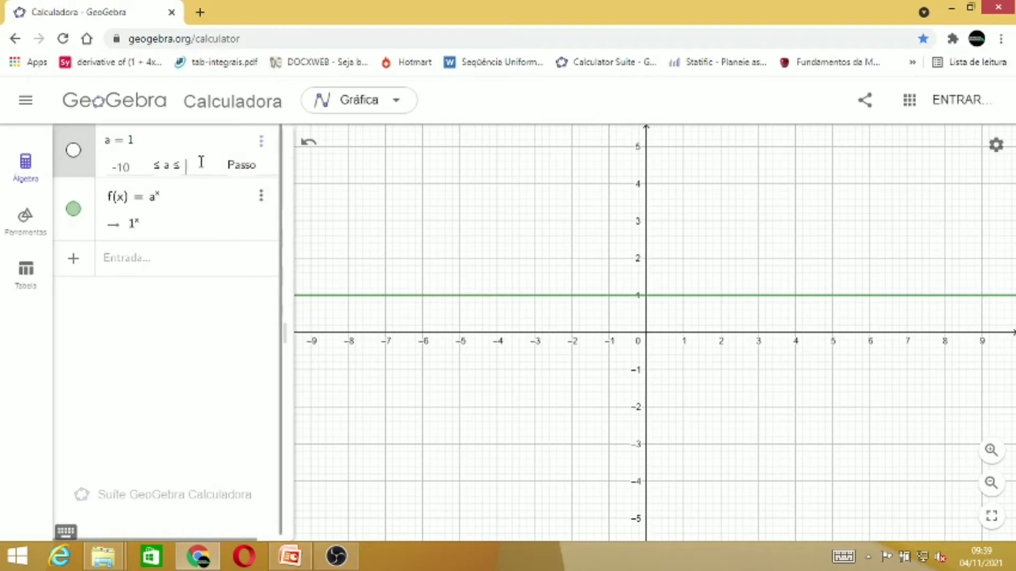
pyautogui.write('10')
pyautogui.press('Return')
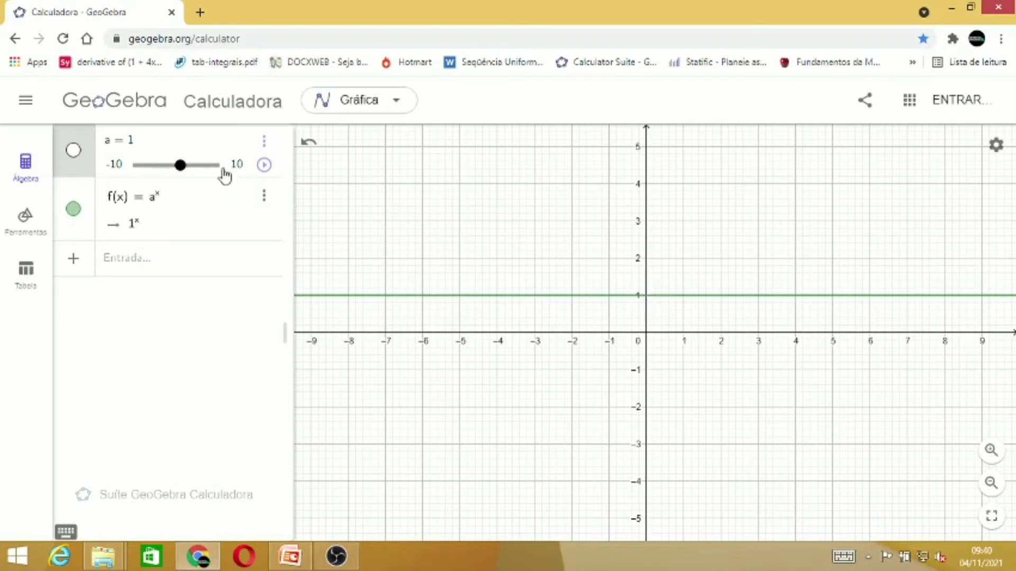
pyautogui.moveTo(182, 169); pyautogui.dragTo(184, 167)
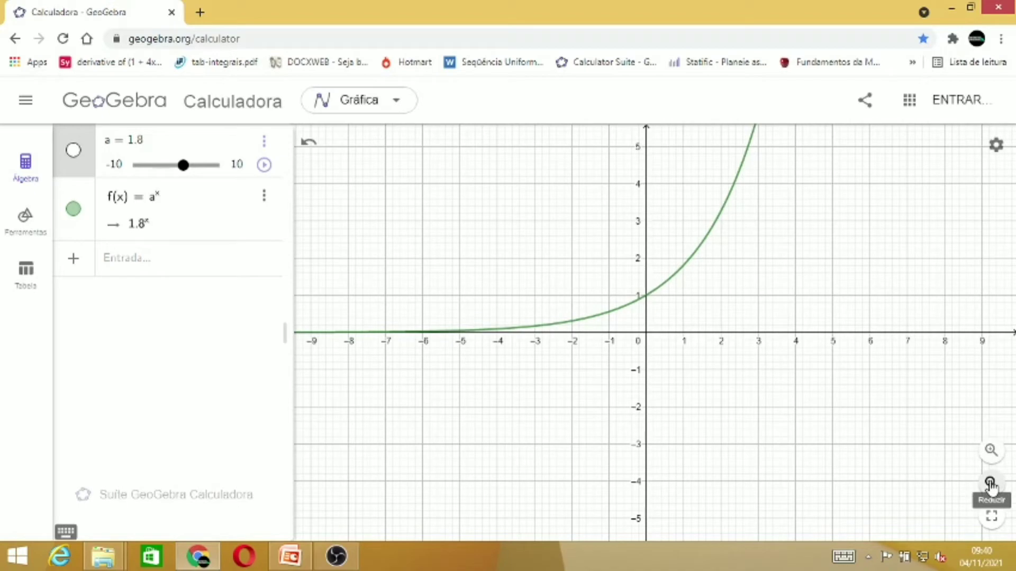
# Step: Examine how the curve of 1.8^x approaches the x-axis for negative x, and return to a view of the whole curve
pyautogui.click(991, 451)
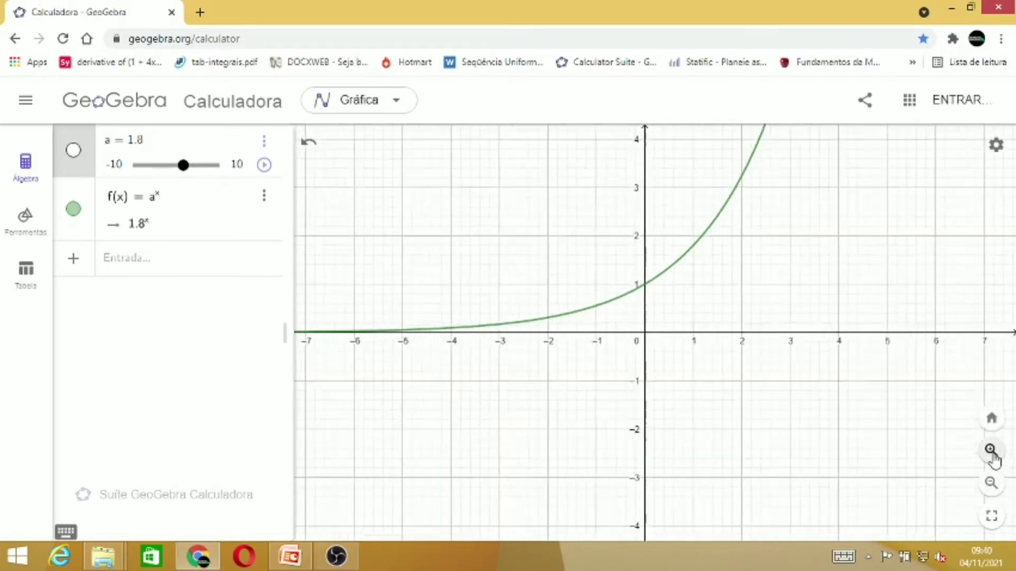
pyautogui.click(992, 456)
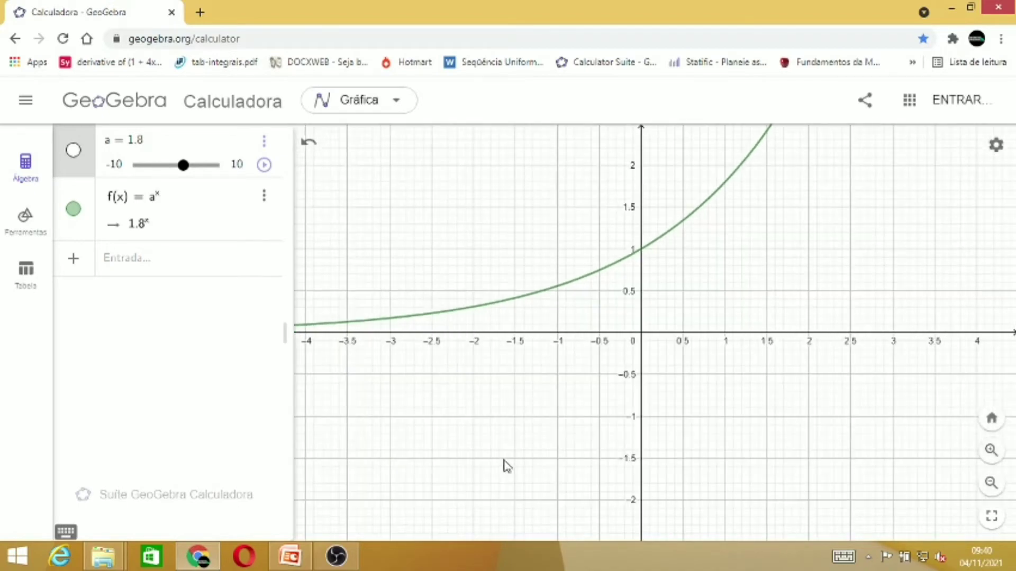
pyautogui.moveTo(506, 465); pyautogui.dragTo(729, 469)
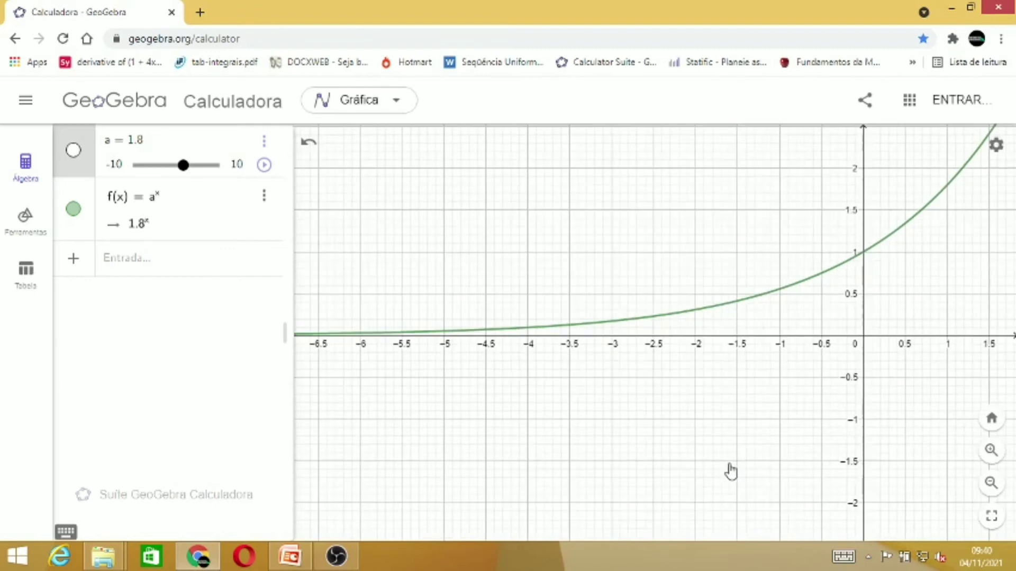
pyautogui.click(991, 451)
pyautogui.moveTo(653, 442); pyautogui.dragTo(945, 409)
pyautogui.click(991, 451)
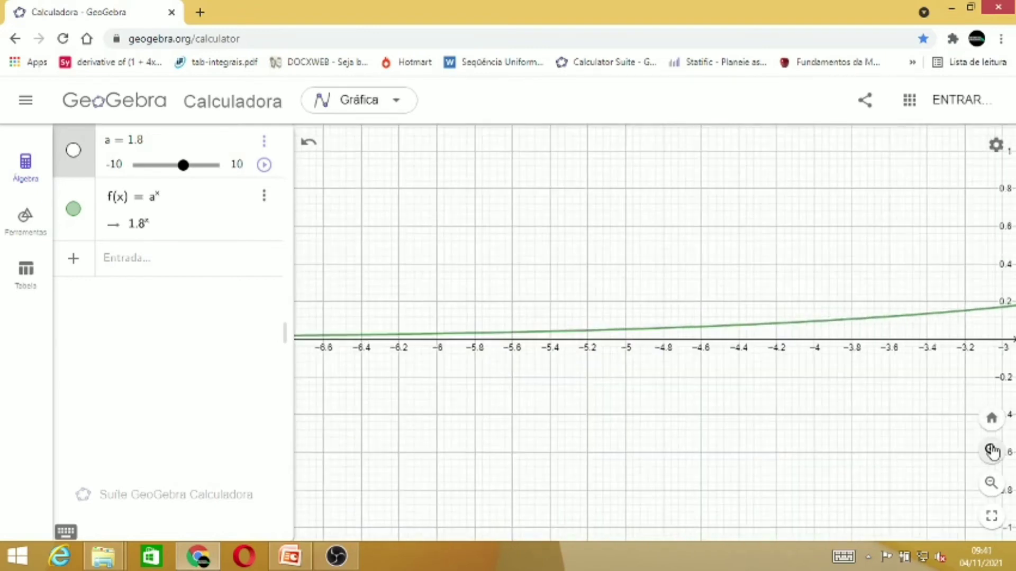
pyautogui.click(991, 451)
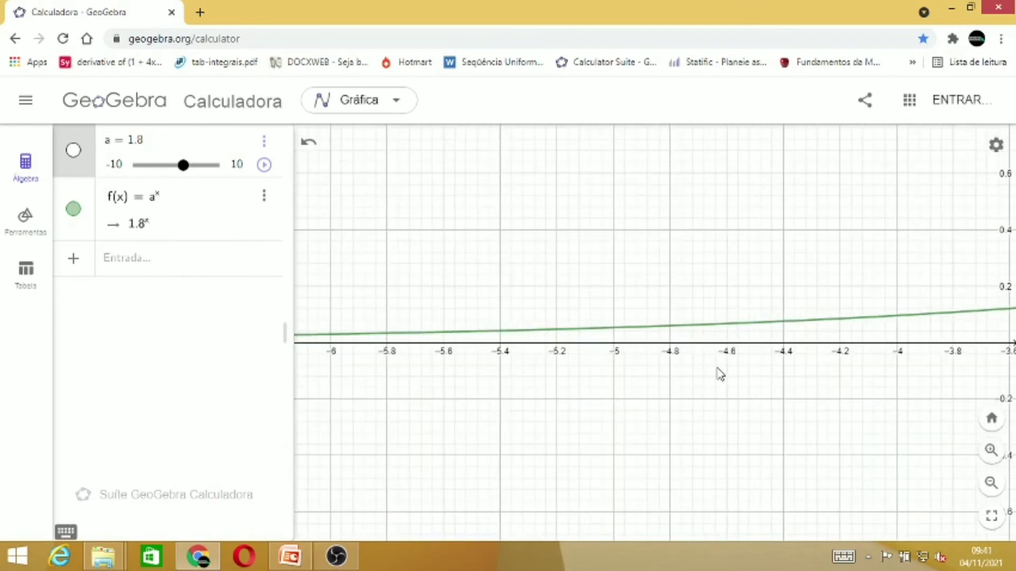
pyautogui.click(991, 483)
pyautogui.click(991, 483)
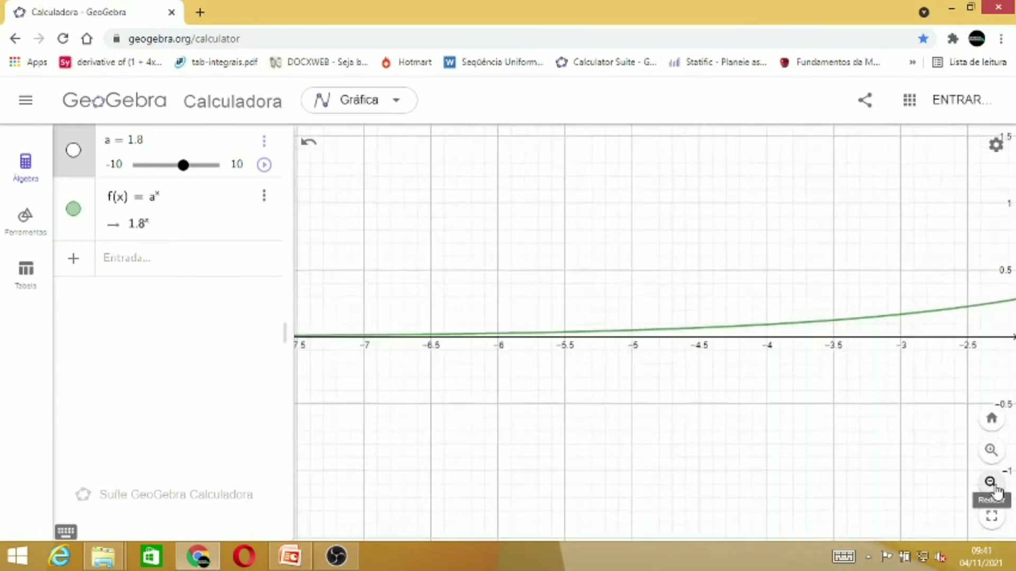
pyautogui.click(991, 483)
pyautogui.click(993, 484)
pyautogui.moveTo(778, 390); pyautogui.dragTo(580, 433)
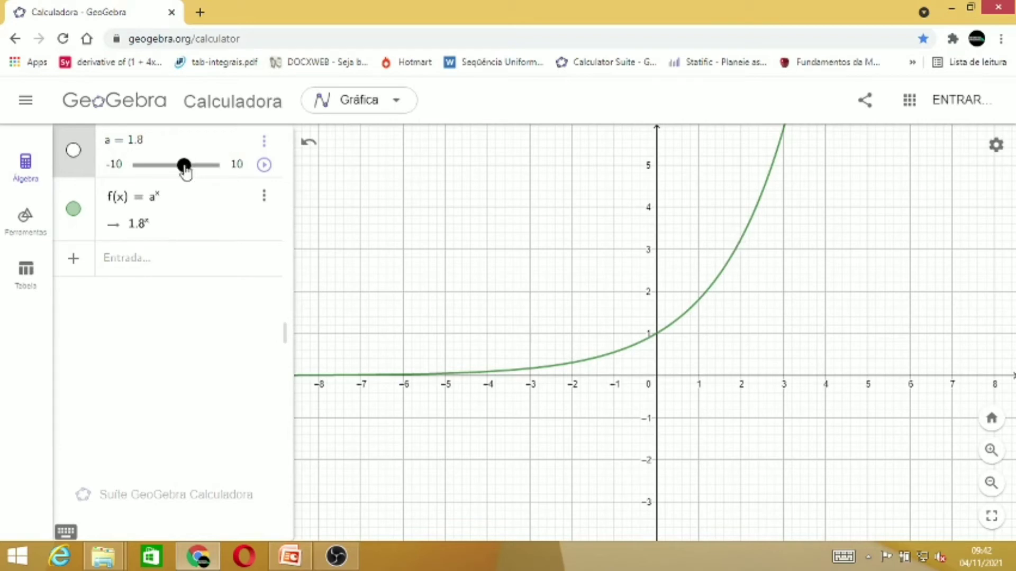
# Step: Move slider a to 0.8 to plot the exponential function with a base between 0 and 1
pyautogui.moveTo(182, 169); pyautogui.dragTo(181, 175)
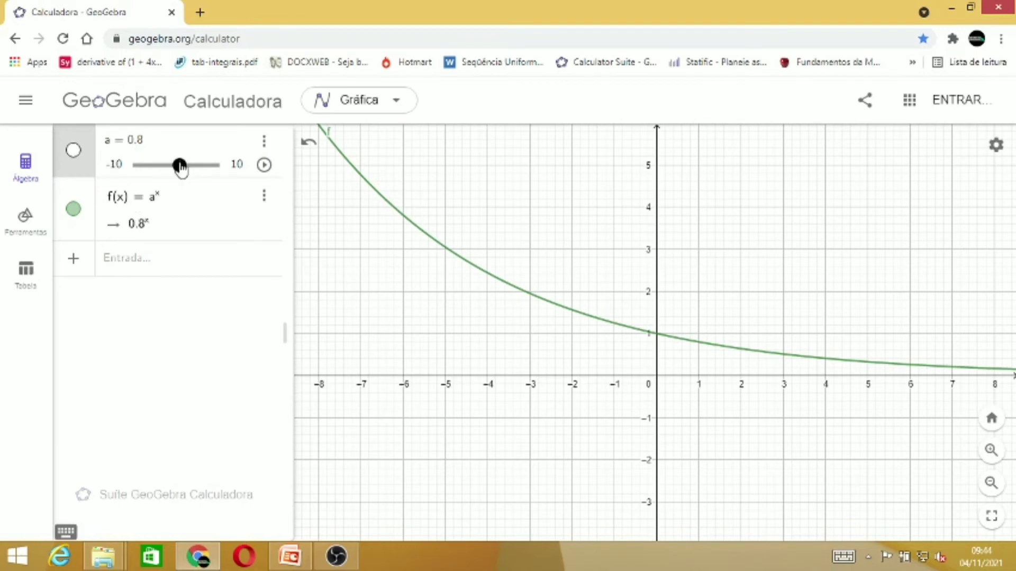
# Step: Move slider a to 0.3 and on through the negative bases -1.3, -5.4 and -6.7
pyautogui.moveTo(180, 165); pyautogui.dragTo(179, 168)
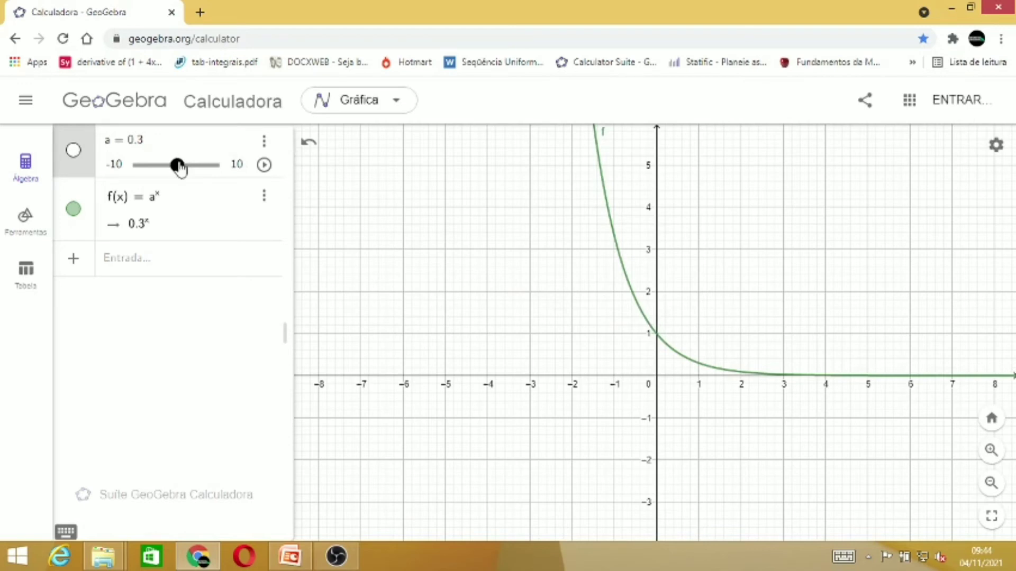
pyautogui.moveTo(179, 168); pyautogui.dragTo(174, 169)
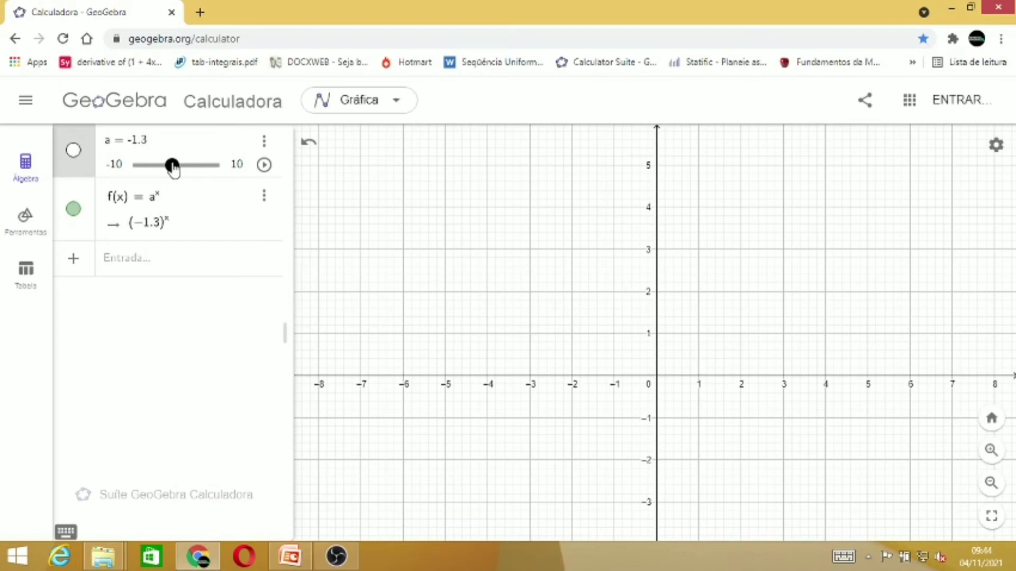
pyautogui.moveTo(174, 169); pyautogui.dragTo(176, 170)
pyautogui.moveTo(173, 168)
pyautogui.mouseDown()
pyautogui.moveTo(142, 168)
pyautogui.moveTo(157, 167)
pyautogui.mouseUp()
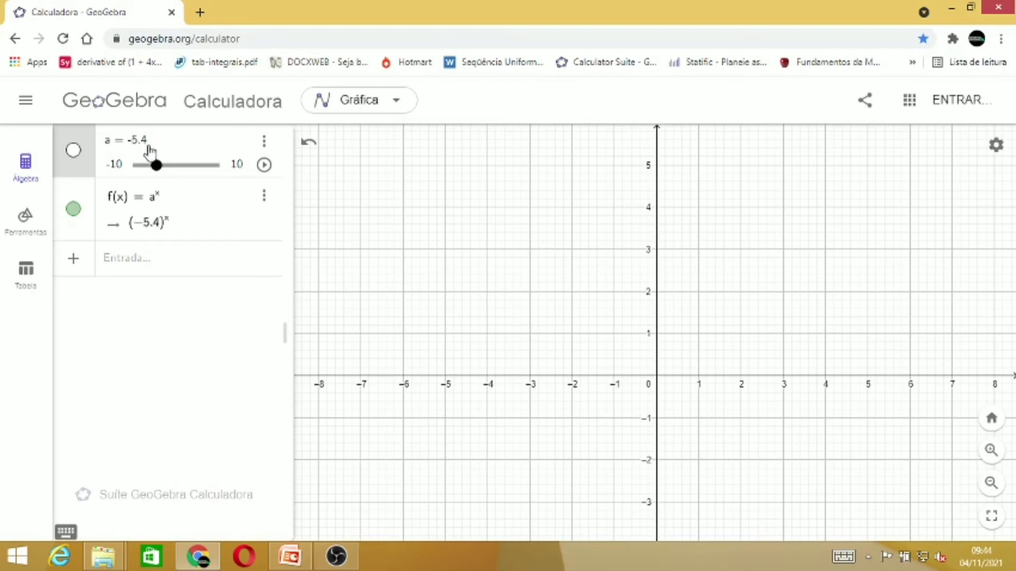
pyautogui.moveTo(156, 167); pyautogui.dragTo(152, 167)
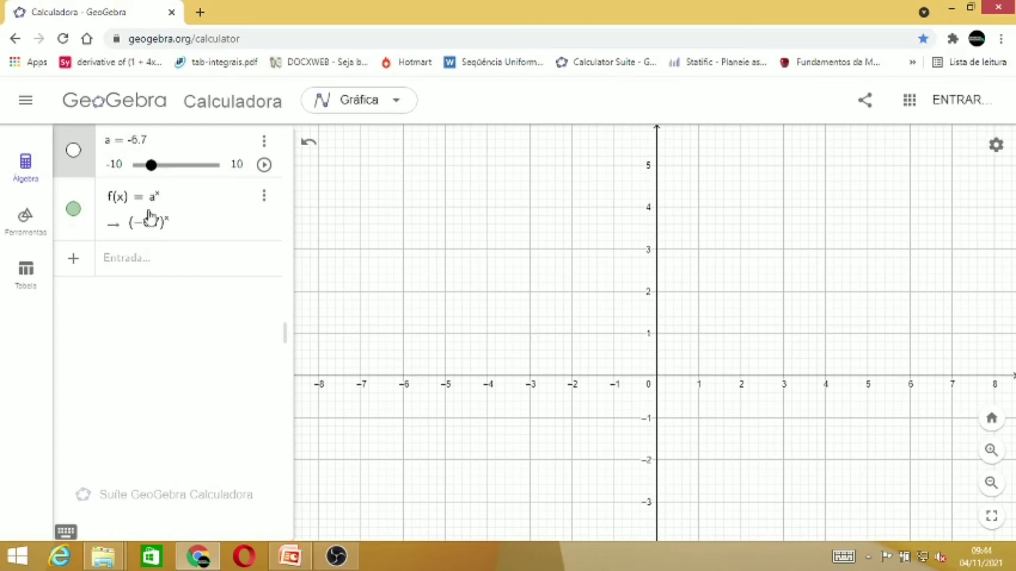
# Step: Raise slider a to -0.3 and on to 0.3 to plot a base between 0 and 1
pyautogui.moveTo(152, 167); pyautogui.dragTo(175, 167)
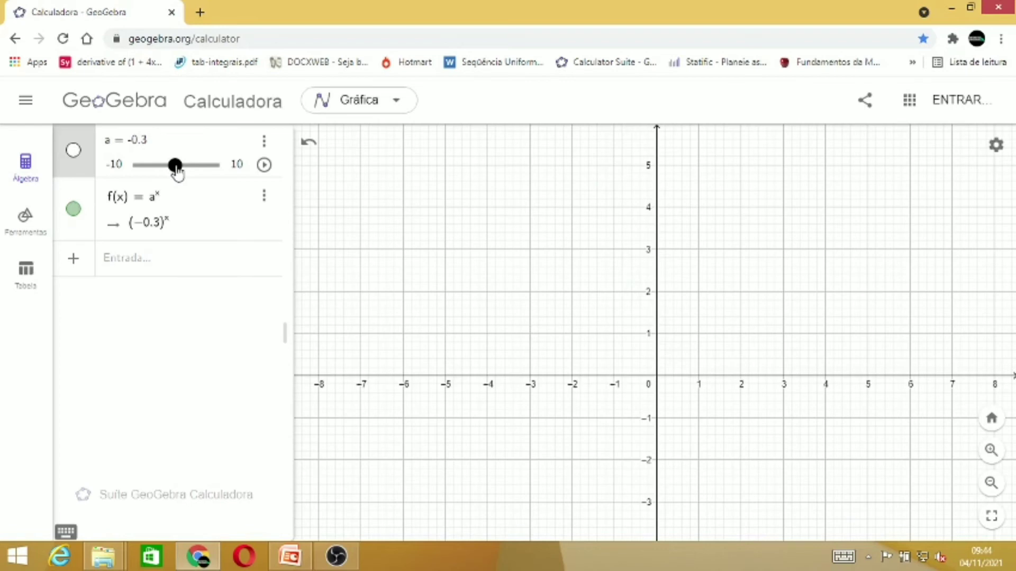
pyautogui.moveTo(176, 168); pyautogui.dragTo(179, 168)
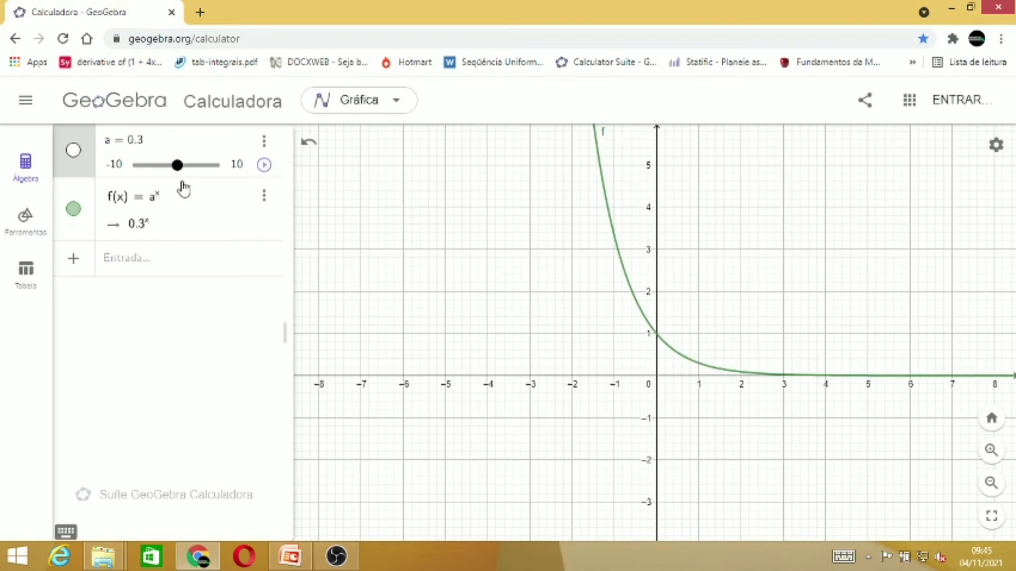
pyautogui.moveTo(177, 165); pyautogui.dragTo(179, 169)
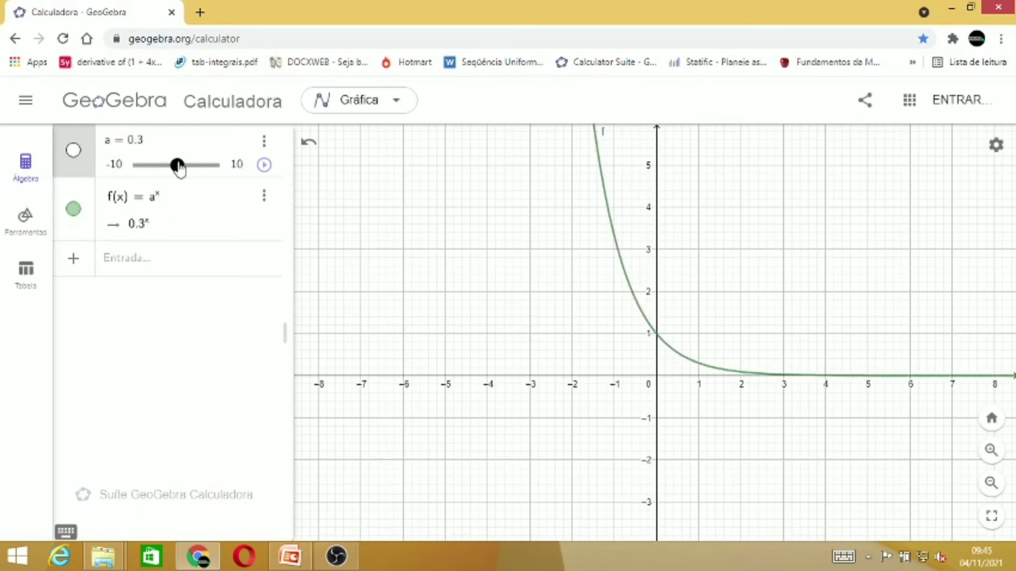
# Step: Set a to 0 in its algebra entry to plot 0^x, and move its slider to 5.1 and 6.5
pyautogui.click(142, 146)
pyautogui.press('BackSpace')
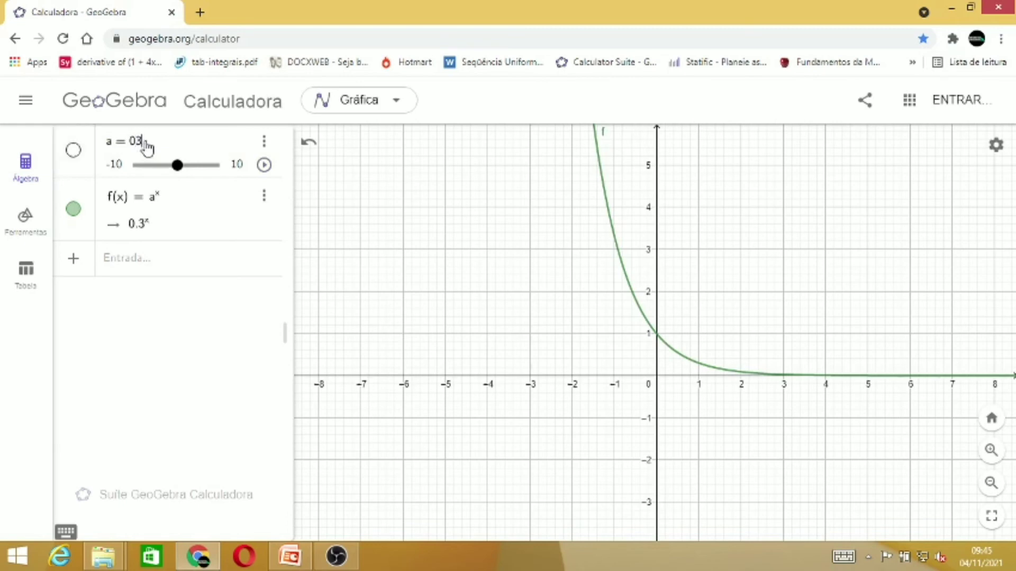
pyautogui.press('BackSpace')
pyautogui.press('Return')
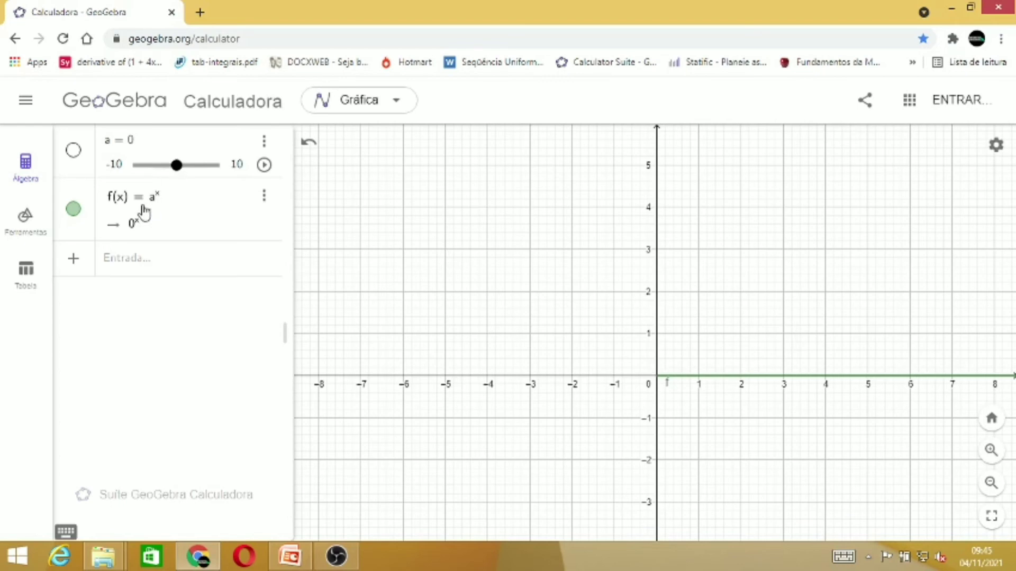
pyautogui.moveTo(179, 167)
pyautogui.mouseDown()
pyautogui.moveTo(221, 175)
pyautogui.moveTo(189, 170)
pyautogui.moveTo(197, 172)
pyautogui.mouseUp()
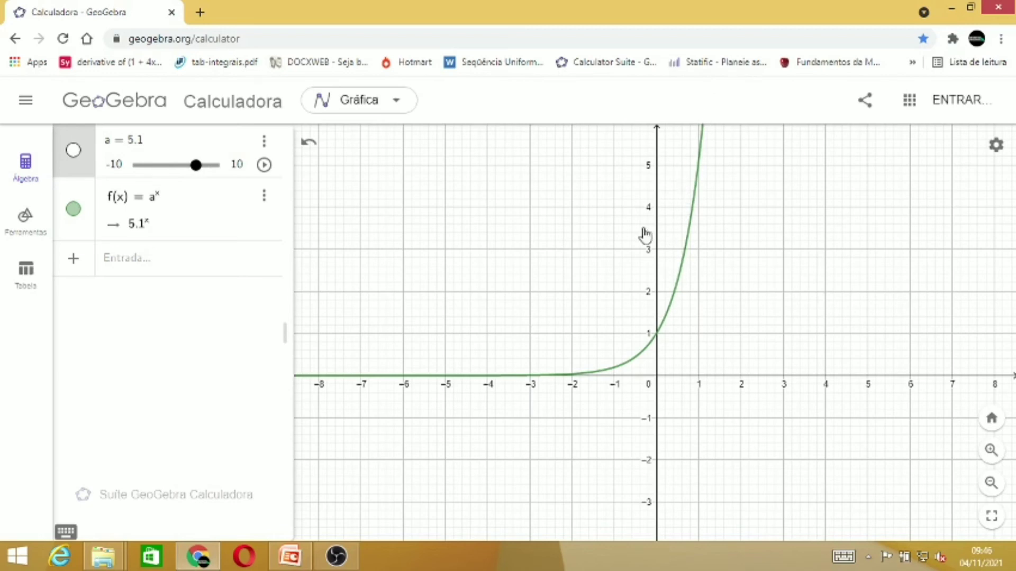
pyautogui.moveTo(195, 170)
pyautogui.mouseDown()
pyautogui.moveTo(214, 171)
pyautogui.moveTo(175, 173)
pyautogui.moveTo(215, 173)
pyautogui.moveTo(201, 172)
pyautogui.mouseUp()
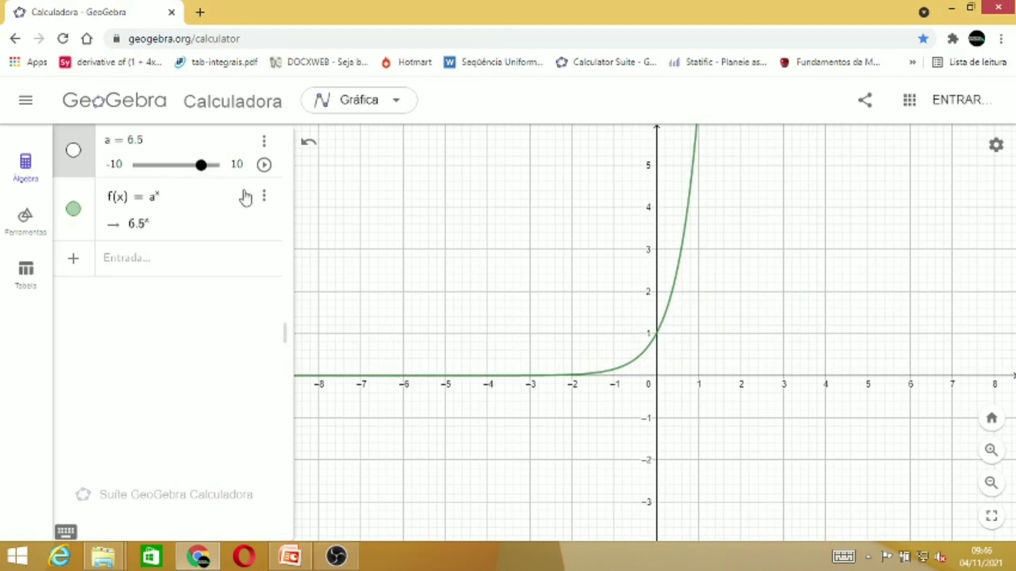
# Step: Delete the function f(x) = a^x and the slider a from the algebra list
pyautogui.click(264, 197)
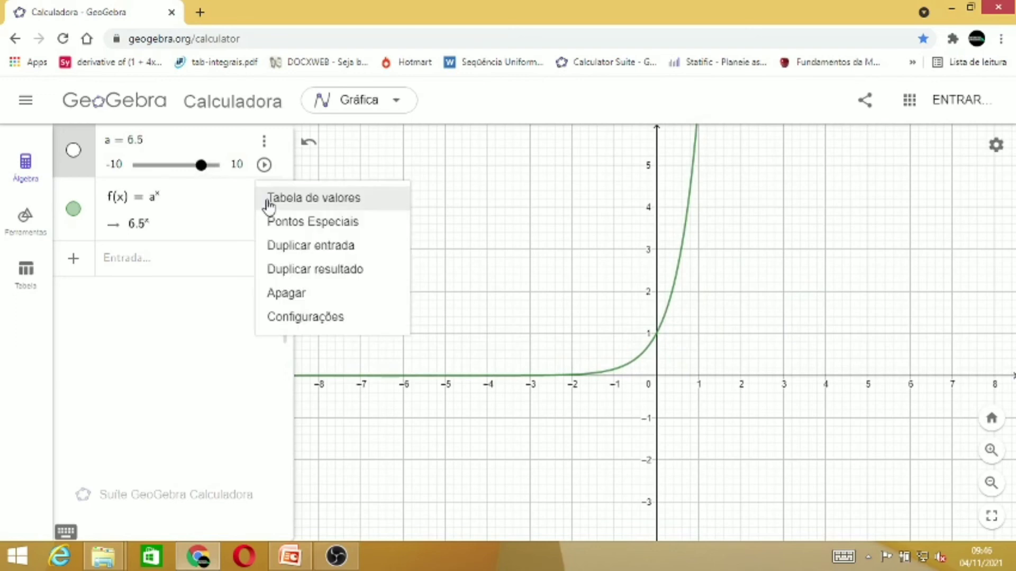
pyautogui.click(293, 295)
pyautogui.click(266, 148)
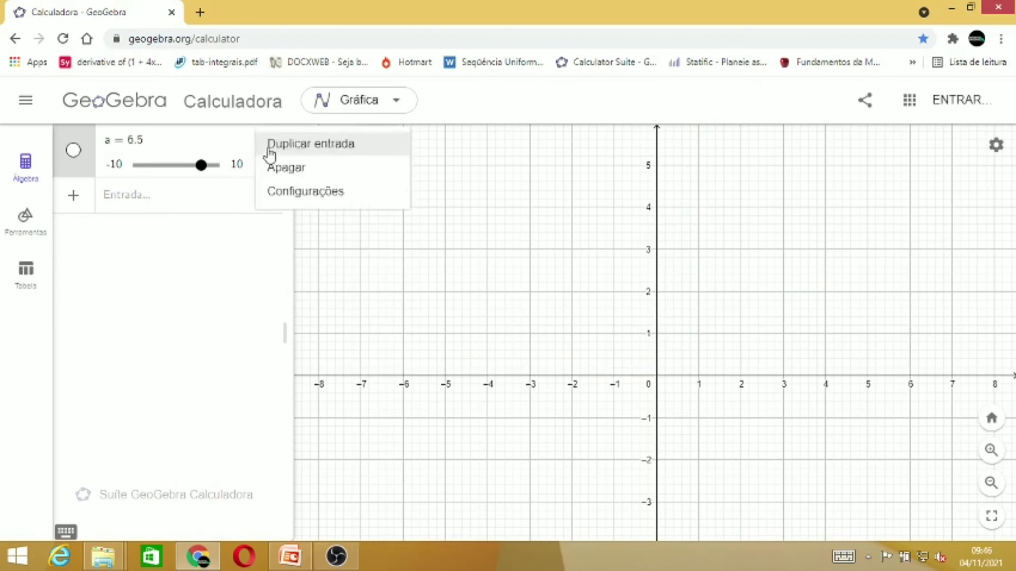
pyautogui.click(281, 166)
# Step: Plot the function f(x) = 2^x in a new entry and hide the on-screen keyboard
pyautogui.click(201, 154)
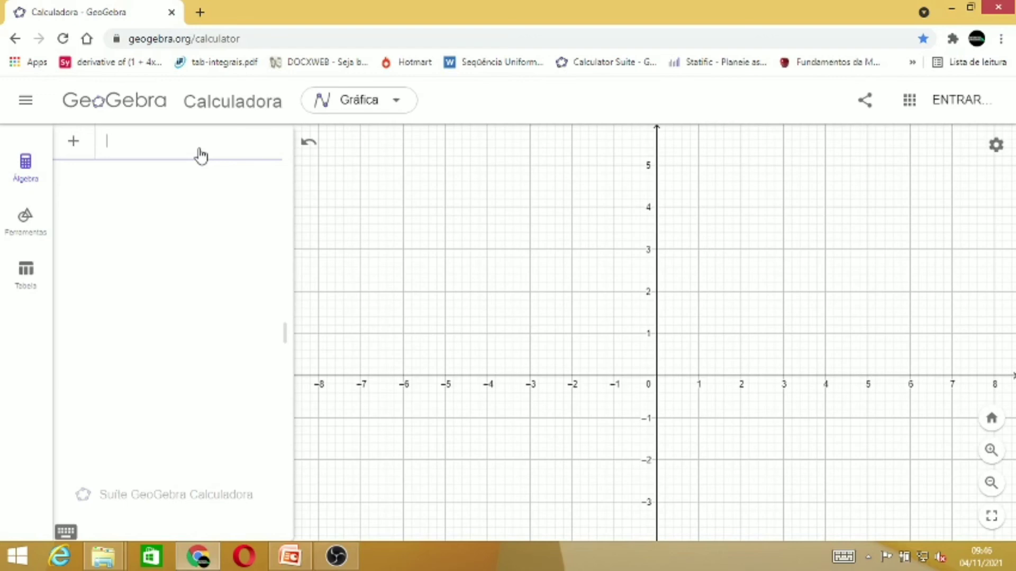
pyautogui.write('f(x) = 2')
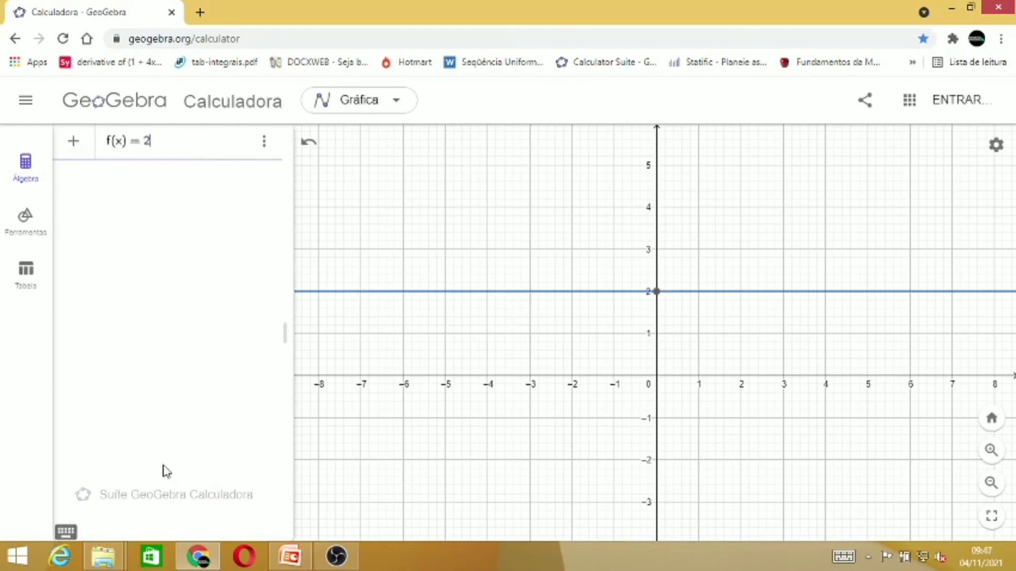
pyautogui.click(66, 531)
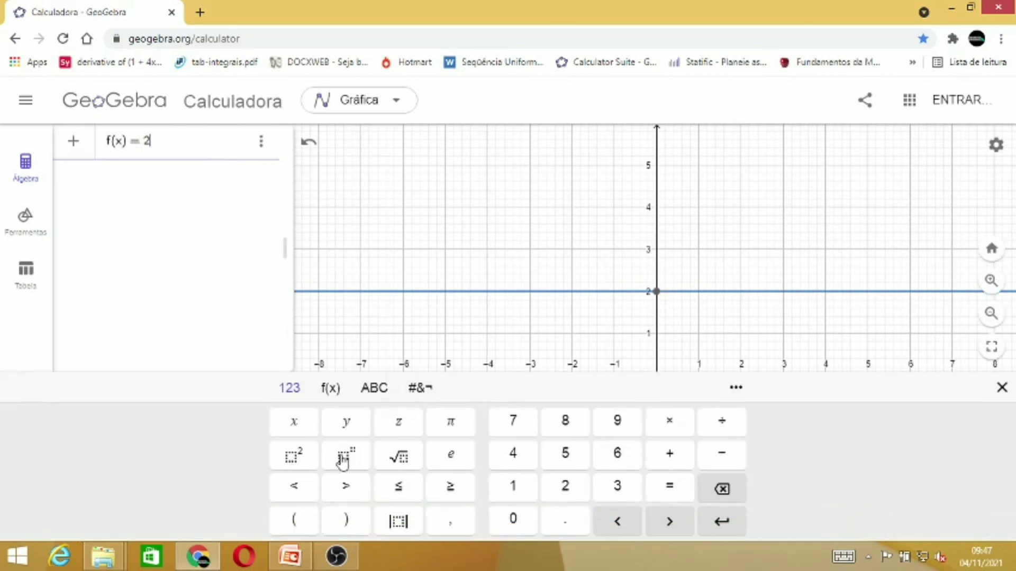
pyautogui.click(346, 458)
pyautogui.write('x')
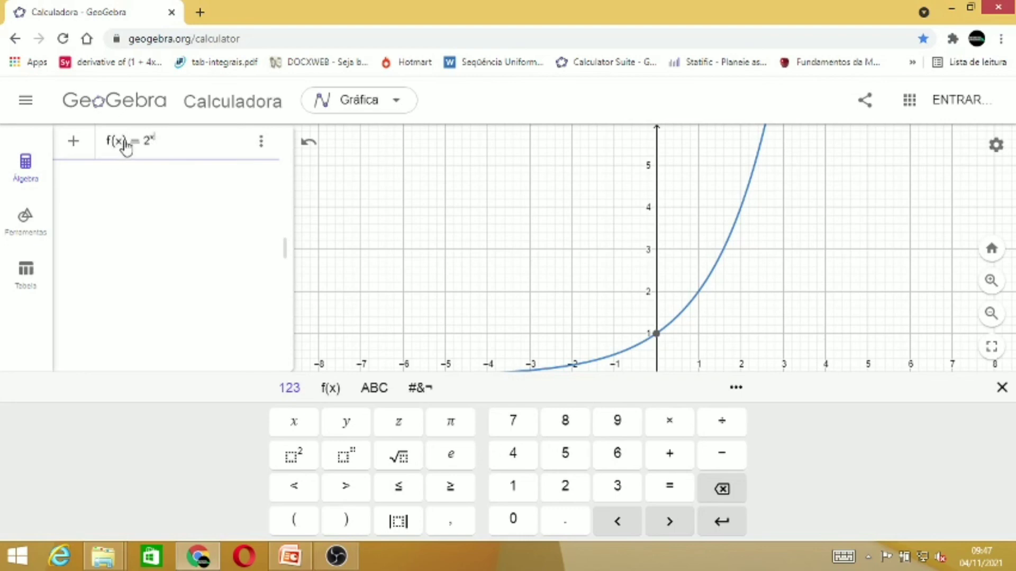
pyautogui.press('Return')
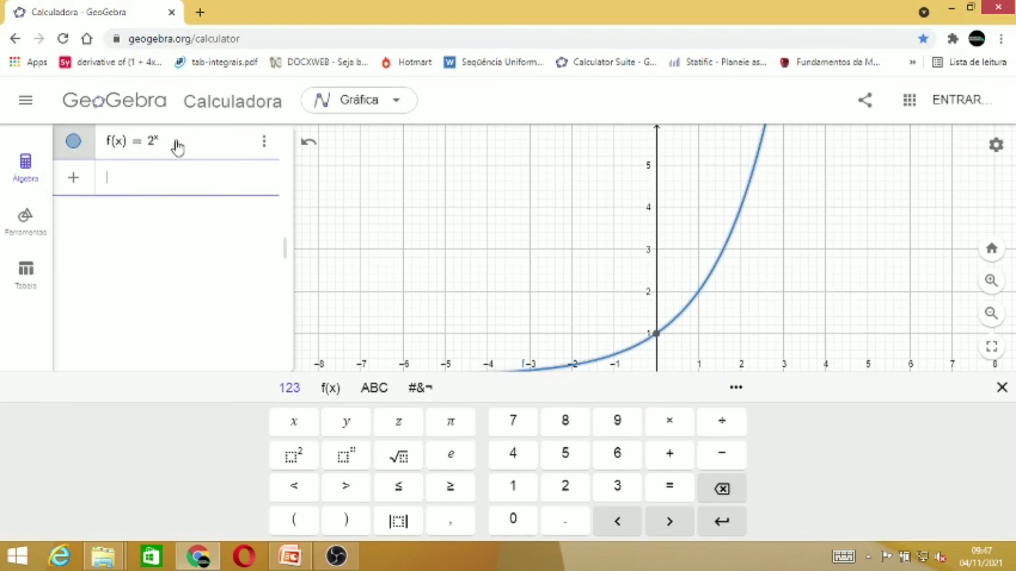
pyautogui.click(1001, 390)
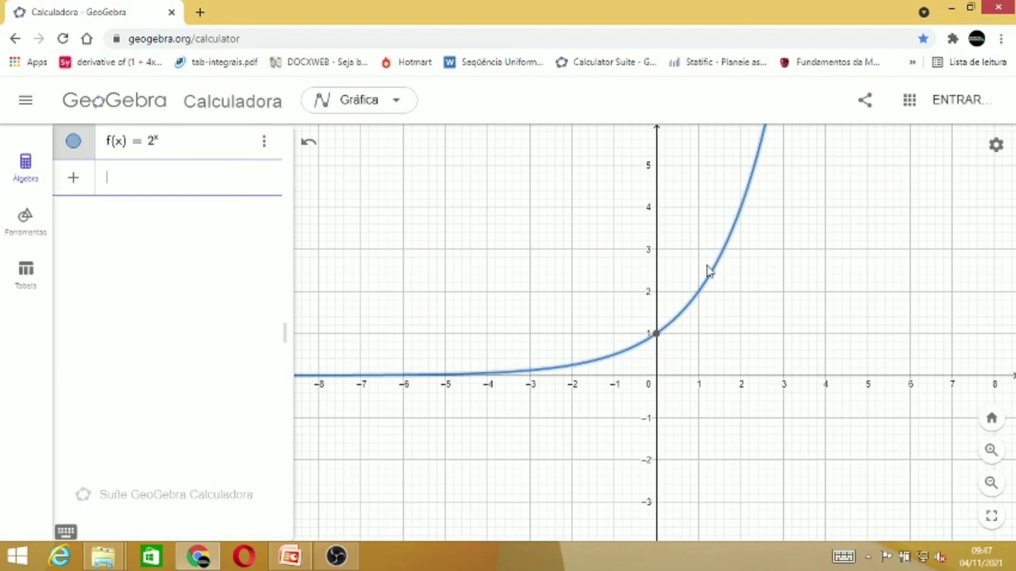
# Step: Clear the expression 2^x from the definition of f(x)
pyautogui.click(658, 340)
pyautogui.press('BackSpace')
pyautogui.press('BackSpace')
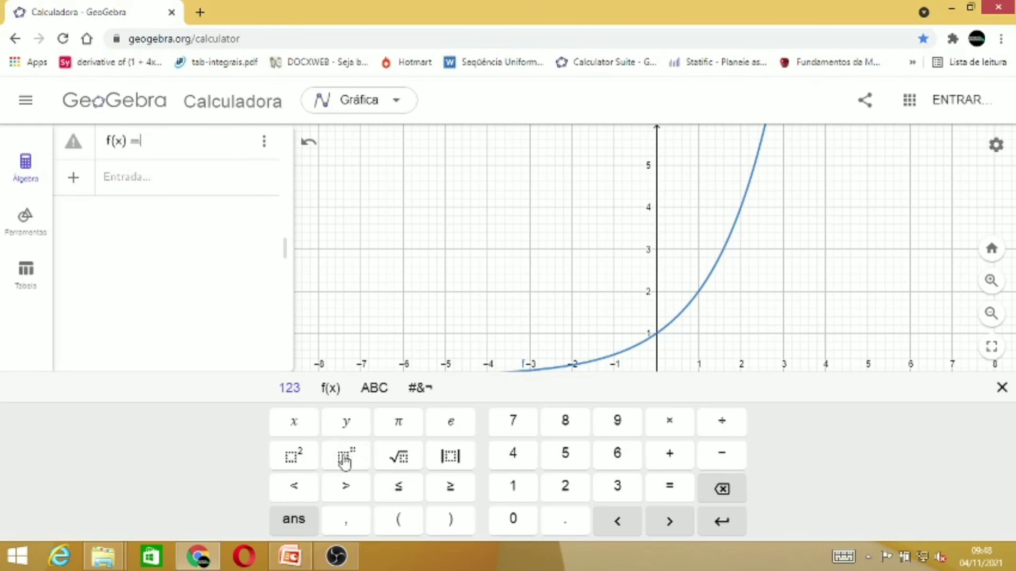
pyautogui.write('1/2')
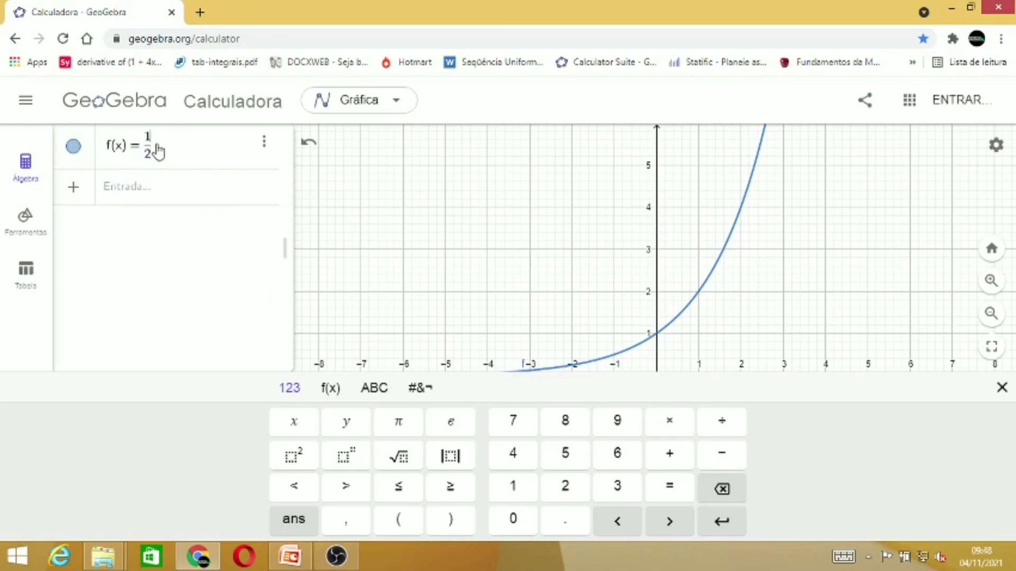
pyautogui.click(349, 456)
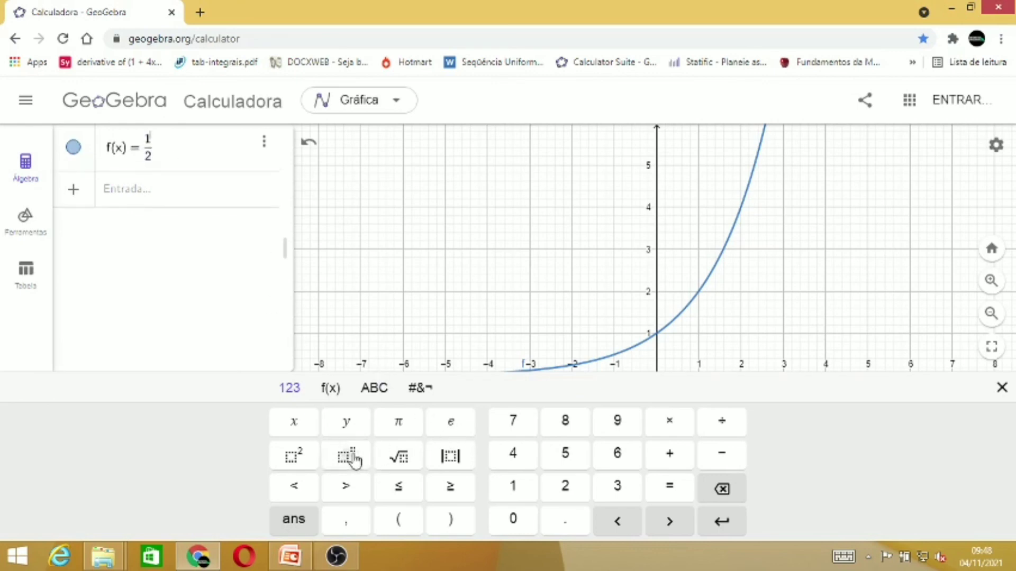
pyautogui.press('BackSpace')
pyautogui.press('BackSpace')
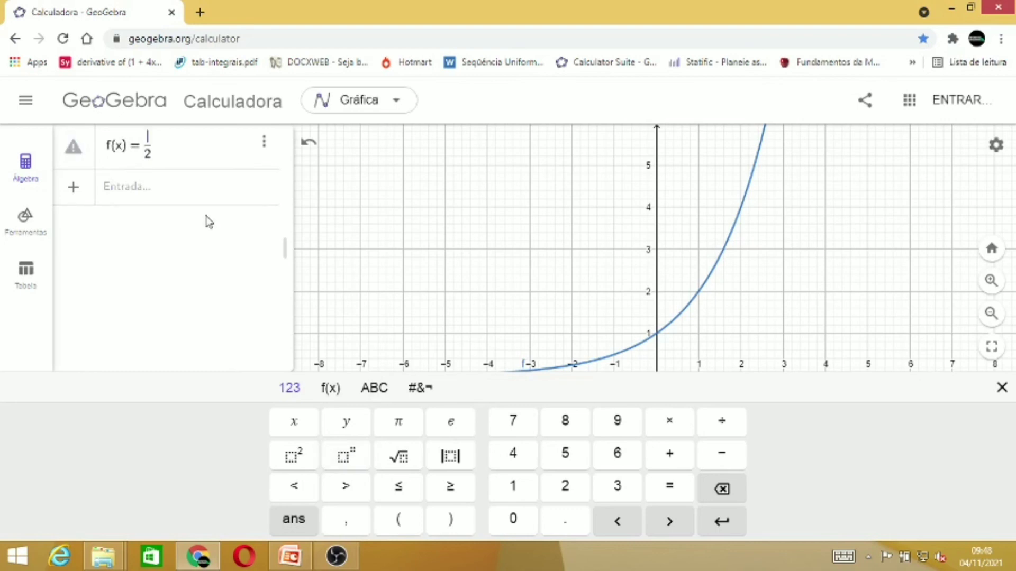
pyautogui.click(153, 162)
pyautogui.press('BackSpace')
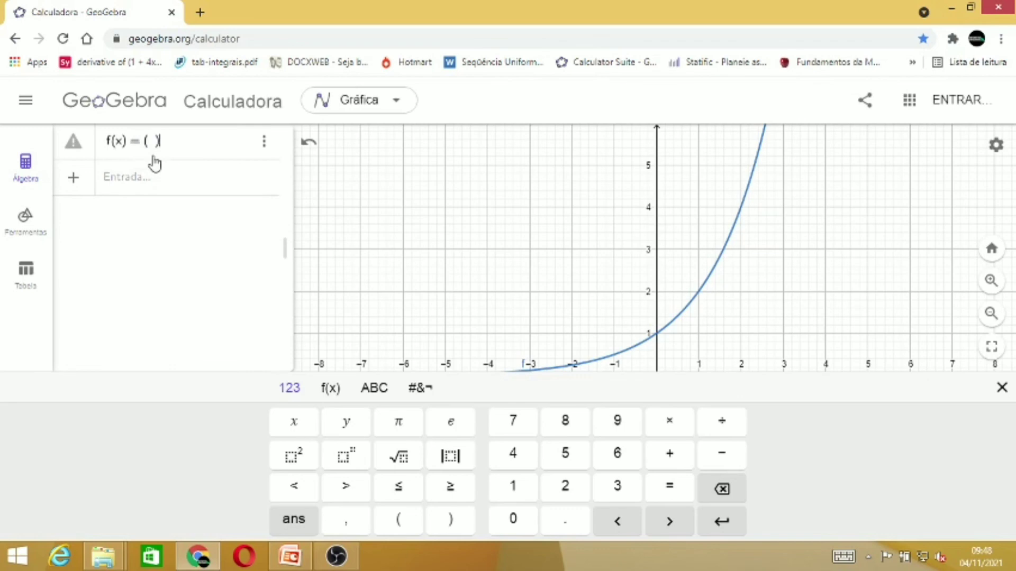
# Step: Redefine f(x) as (1/3)^x, with the fraction in parentheses, and hide the on-screen keyboard
pyautogui.write('1/')
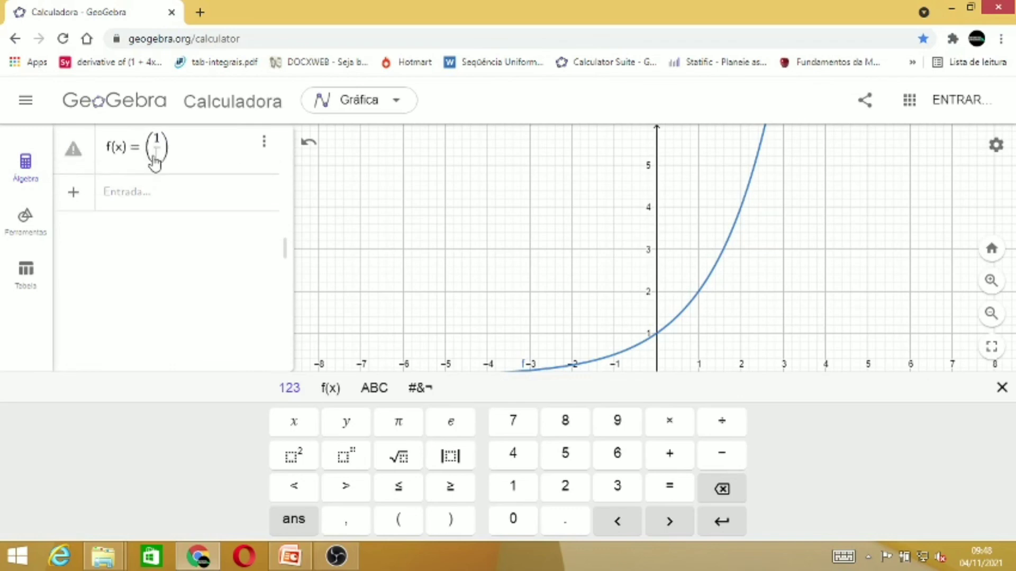
pyautogui.write('3')
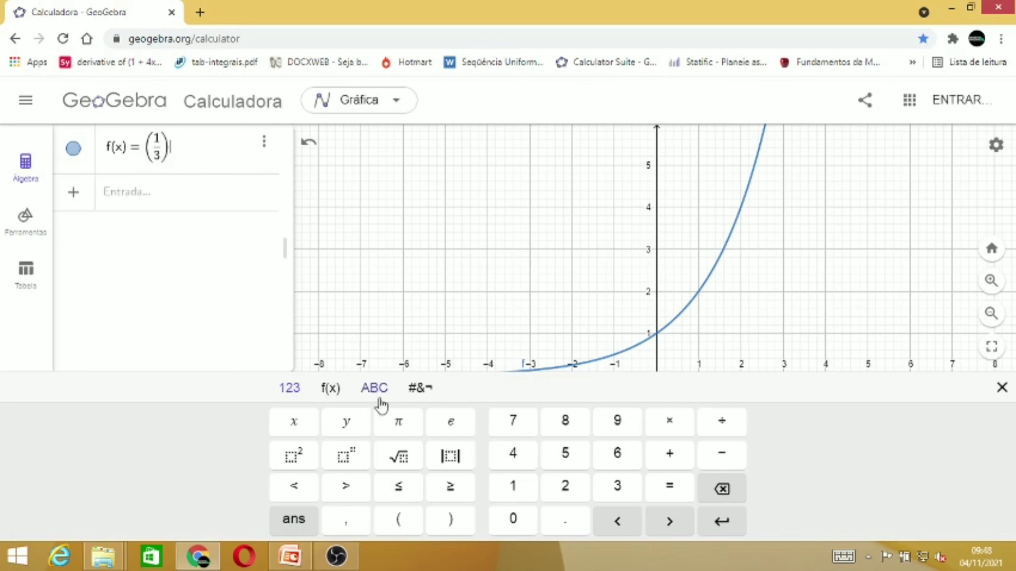
pyautogui.click(351, 456)
pyautogui.write('x')
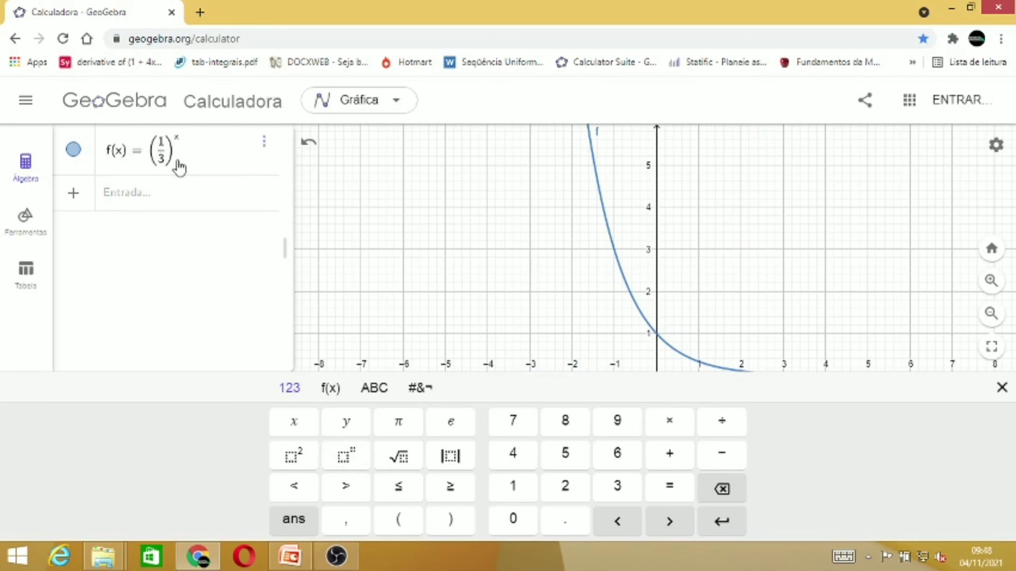
pyautogui.click(1001, 390)
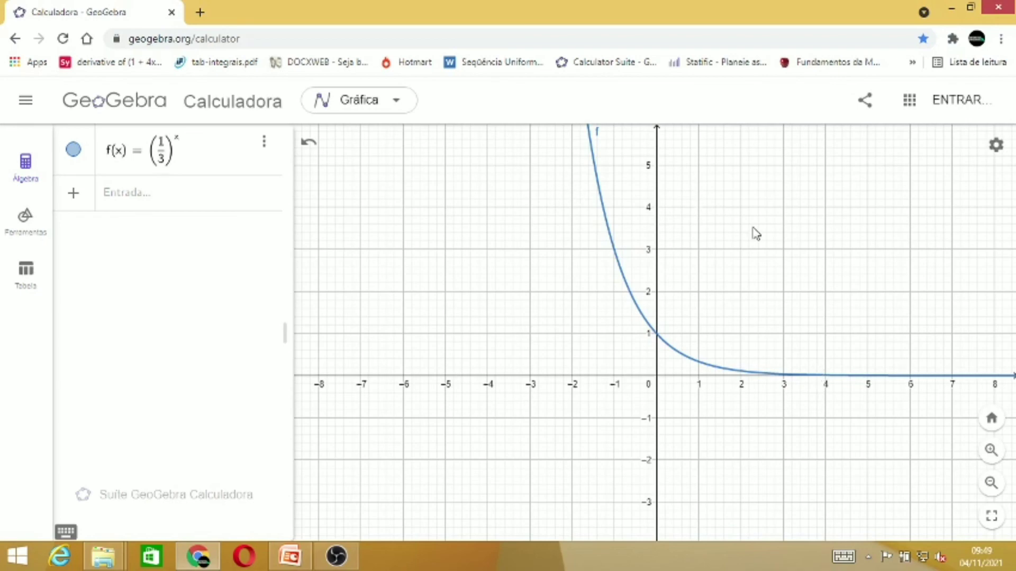
pyautogui.moveTo(767, 236); pyautogui.dragTo(741, 282)
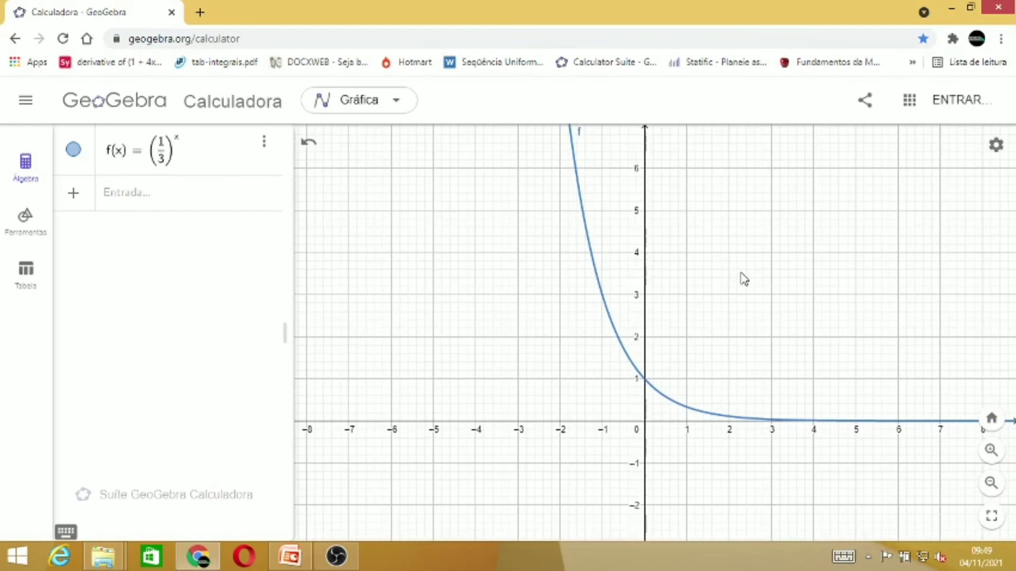
pyautogui.moveTo(741, 279); pyautogui.dragTo(753, 322)
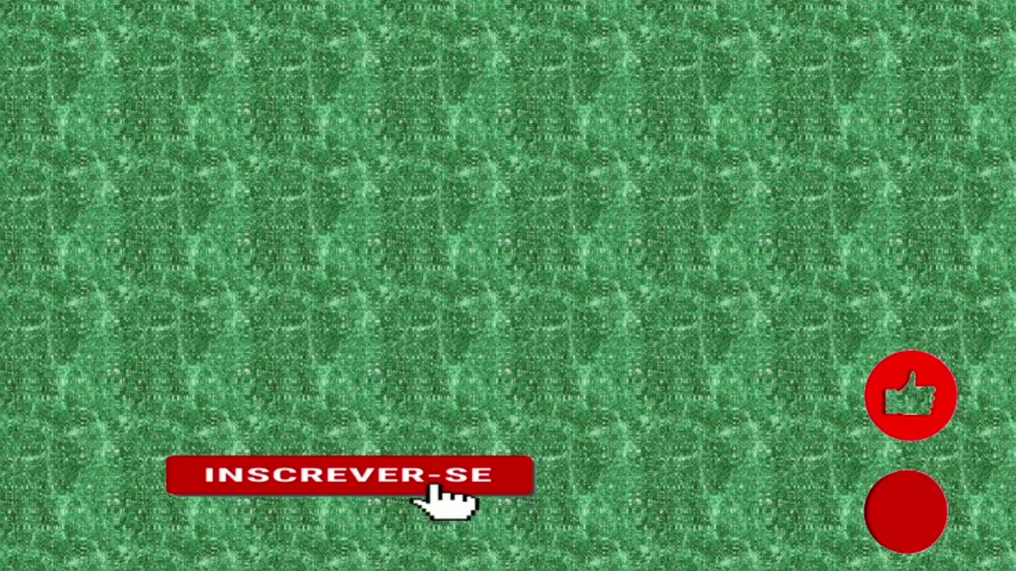